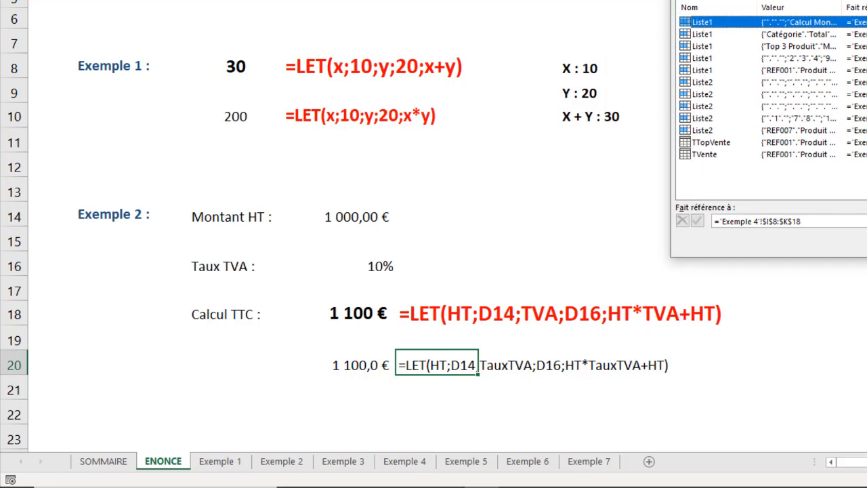
Step: Close the list of defined names and open the Exemple 1 worksheet
{"action": "key", "text": "Escape"}
{"action": "left_click", "coordinate": [399, 255]}
{"action": "left_click", "coordinate": [366, 217]}
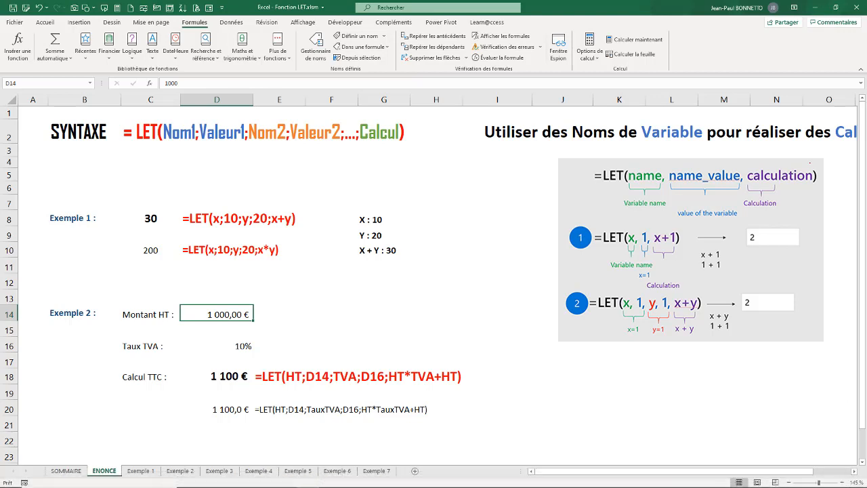
{"action": "left_click", "coordinate": [410, 290]}
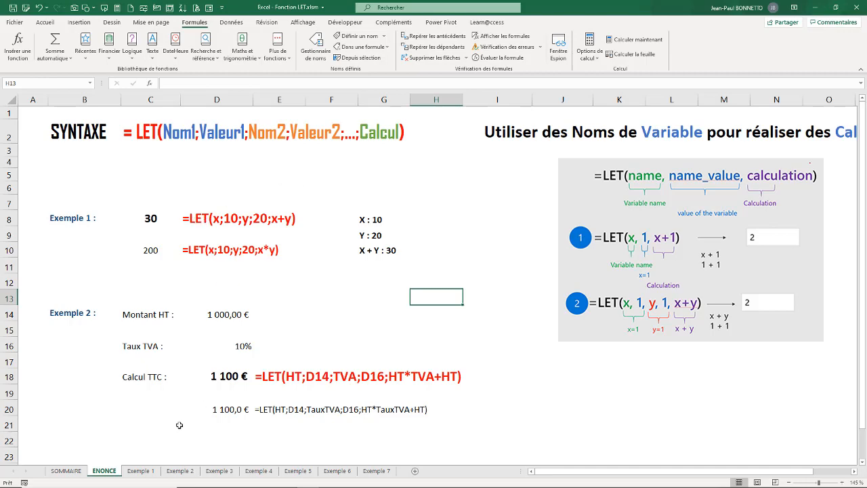
{"action": "left_click", "coordinate": [140, 472]}
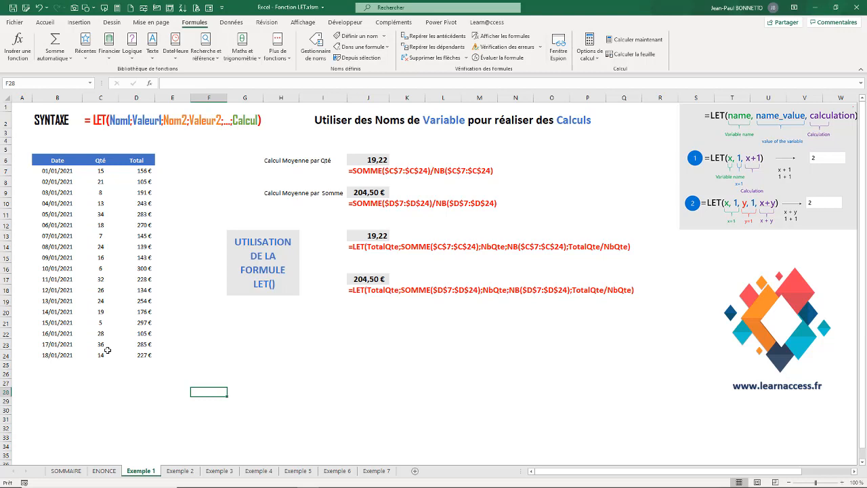
Step: Examine the quantity average formula in J7 and the Qté and Total data ranges it and its neighbour average
{"action": "left_click", "coordinate": [352, 169]}
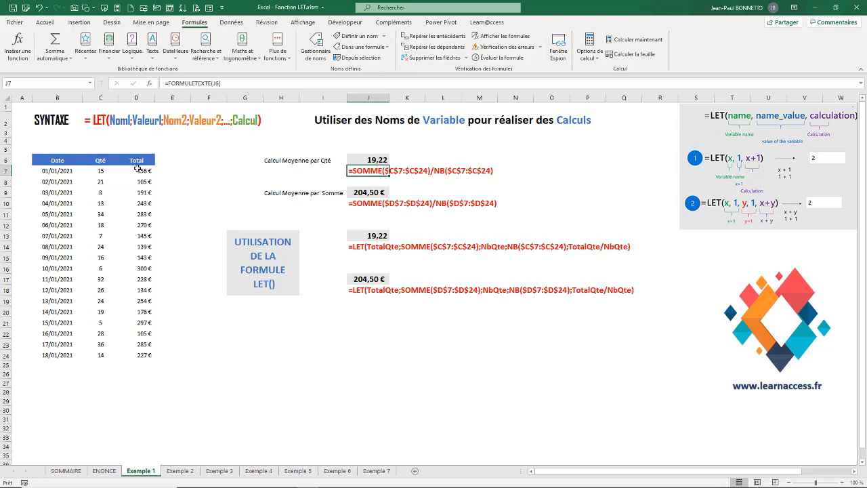
{"action": "left_click_drag", "start_coordinate": [100, 171], "coordinate": [108, 353]}
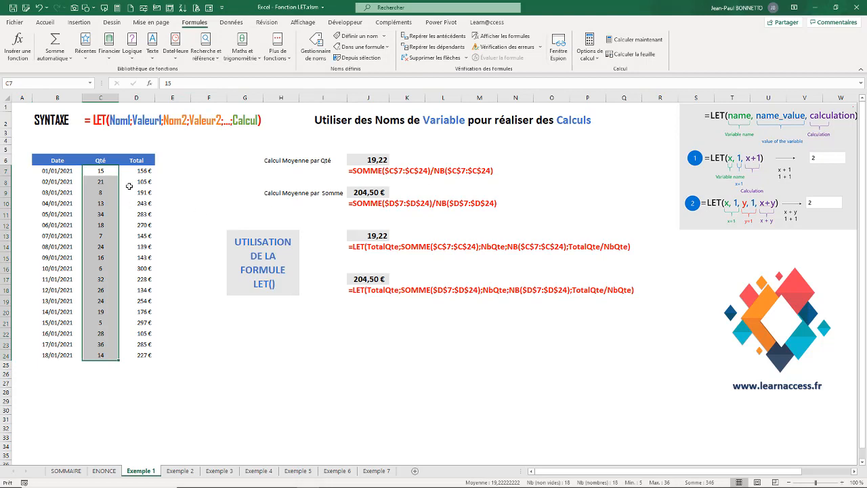
{"action": "left_click", "coordinate": [144, 171]}
{"action": "left_click_drag", "start_coordinate": [144, 172], "coordinate": [140, 359]}
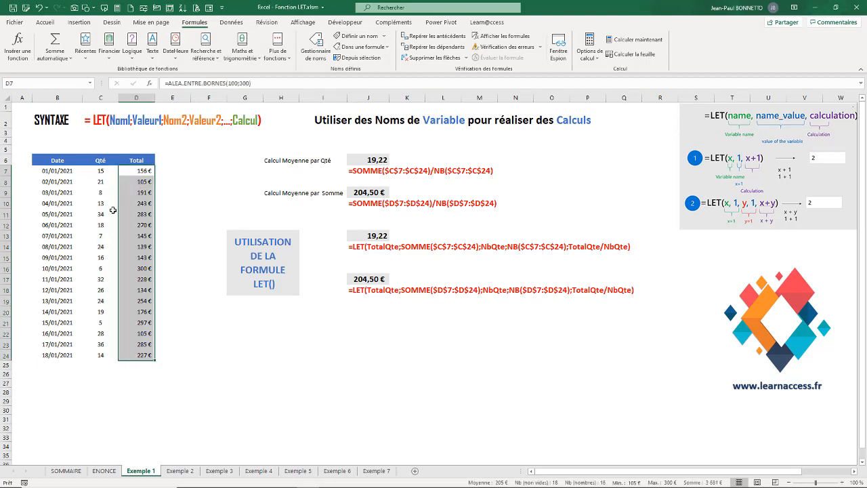
{"action": "left_click_drag", "start_coordinate": [100, 171], "coordinate": [115, 361]}
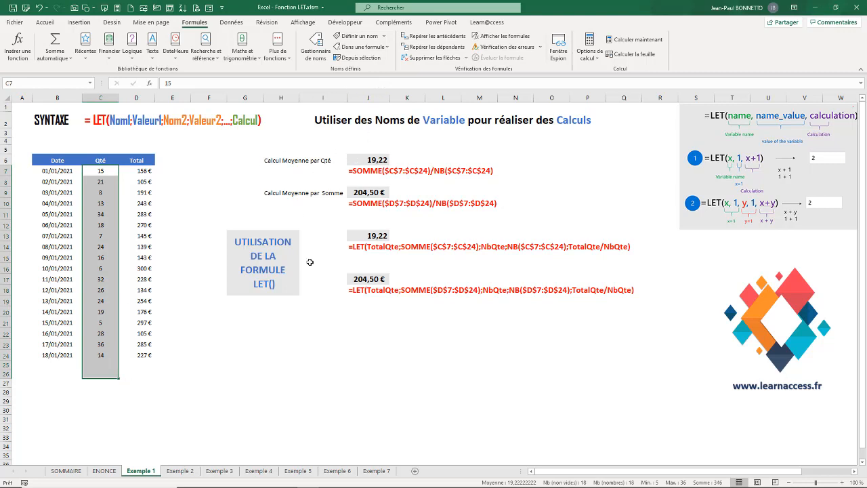
{"action": "left_click", "coordinate": [361, 333]}
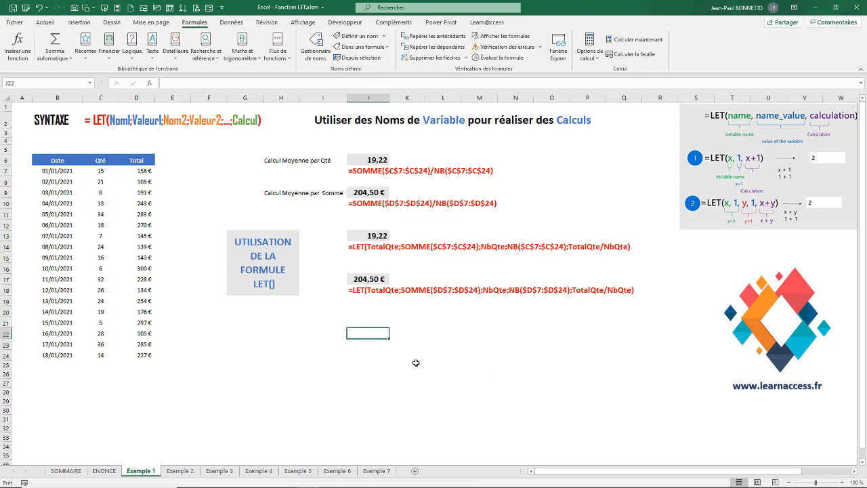
Step: Enter the label "Calcul Moyenne par Qté" in H22 and move to cell J22
{"action": "left_click", "coordinate": [278, 333]}
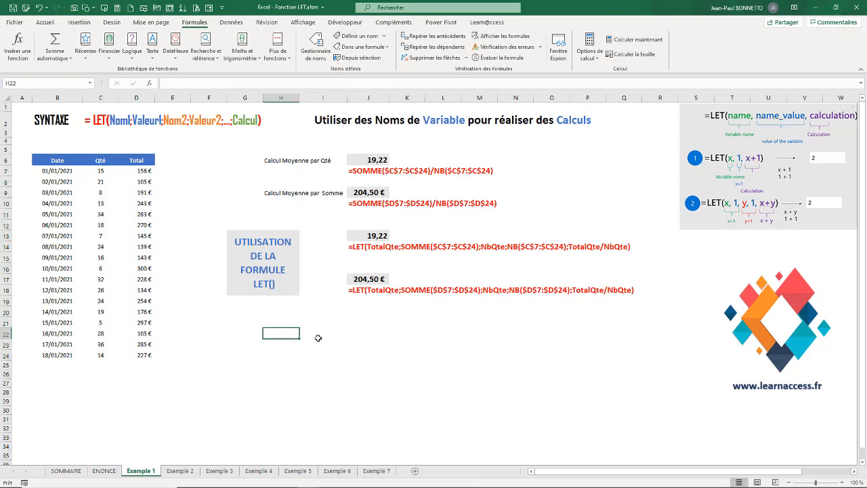
{"action": "type", "text": "Calcul"}
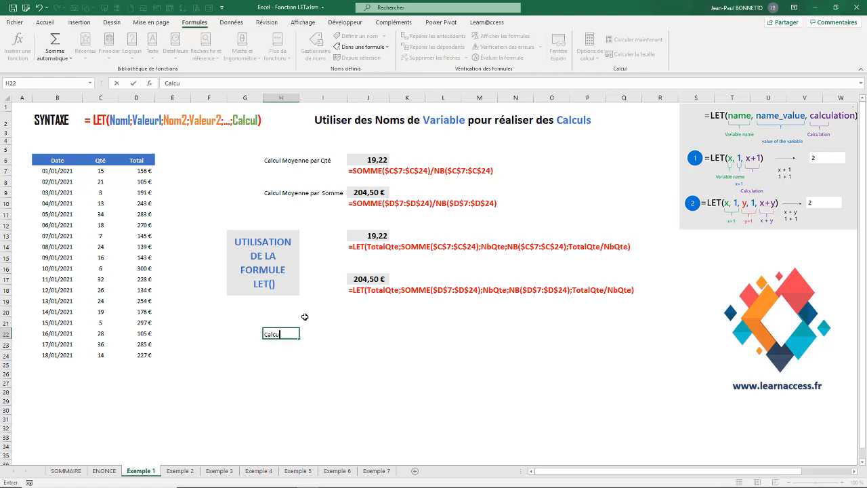
{"action": "type", "text": " Moyenne "}
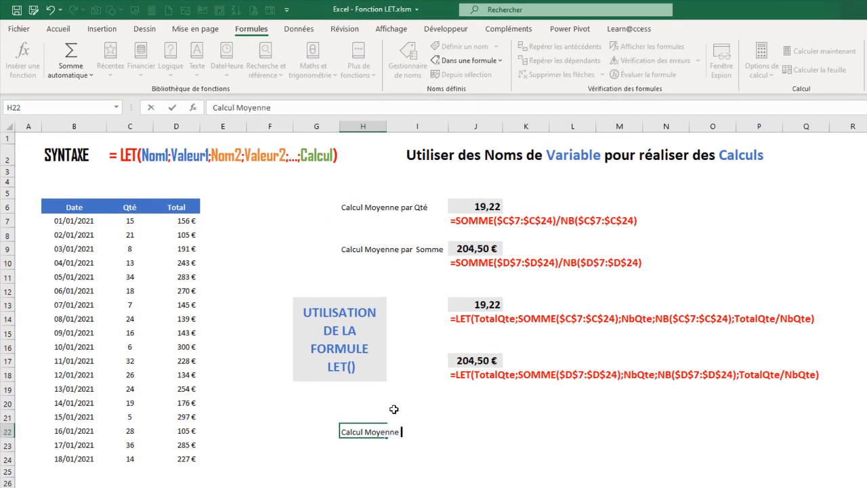
{"action": "type", "text": "par Qté"}
{"action": "key", "text": "Tab"}
{"action": "key", "text": "Tab"}
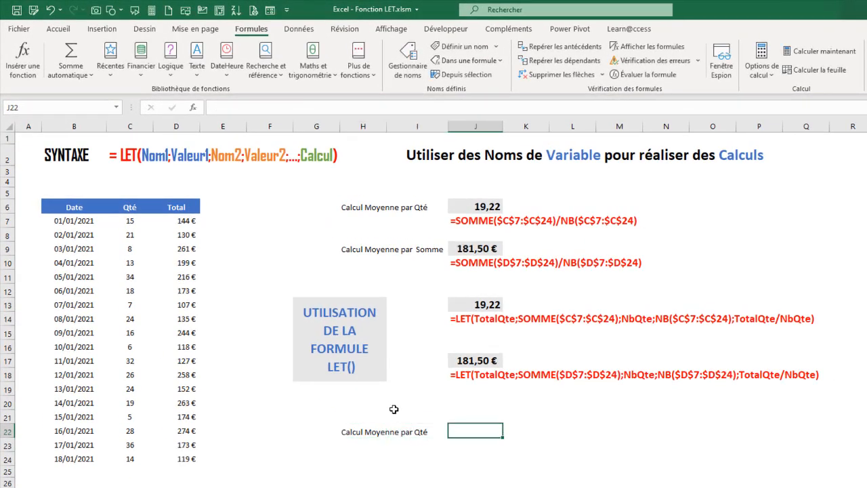
Step: Start a LET formula in J22 with the variable TotalQte and the absolute Qté range $C$7:$C$24 as its value
{"action": "type", "text": "=let("}
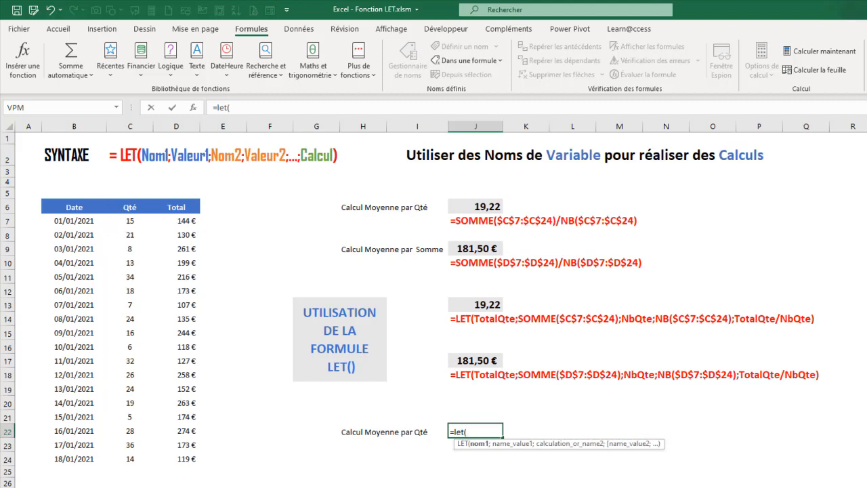
{"action": "type", "text": "TotalQte;"}
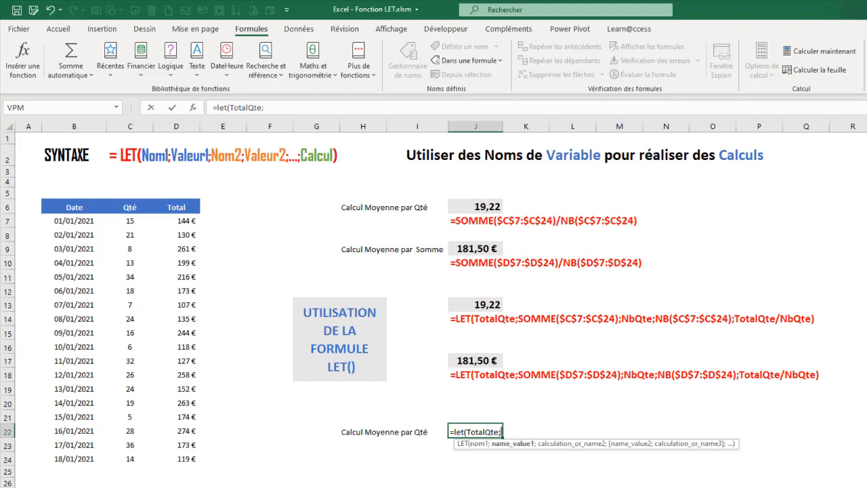
{"action": "mouse_move", "coordinate": [131, 220]}
{"action": "left_mouse_down"}
{"action": "mouse_move", "coordinate": [135, 356]}
{"action": "mouse_move", "coordinate": [121, 457]}
{"action": "left_mouse_up"}
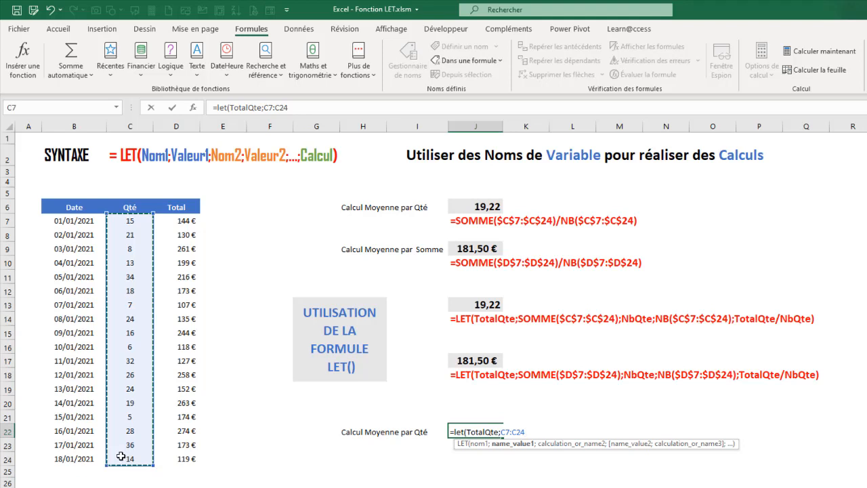
{"action": "key", "text": "F4"}
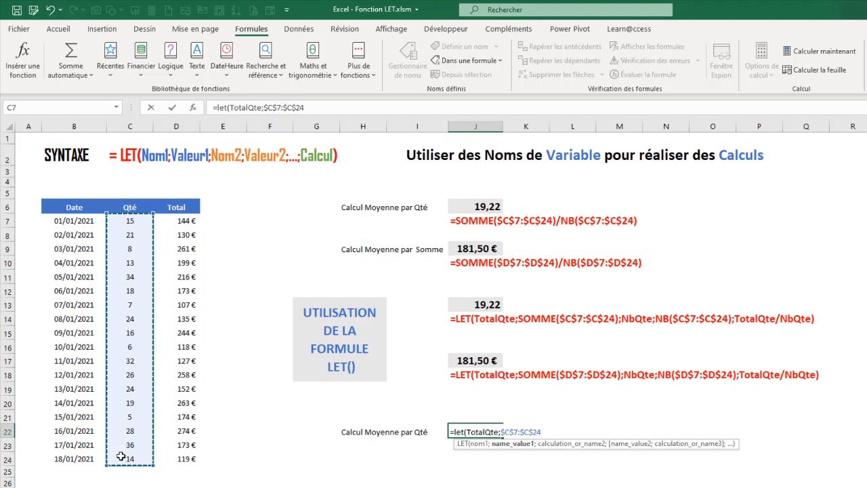
{"action": "type", "text": ";"}
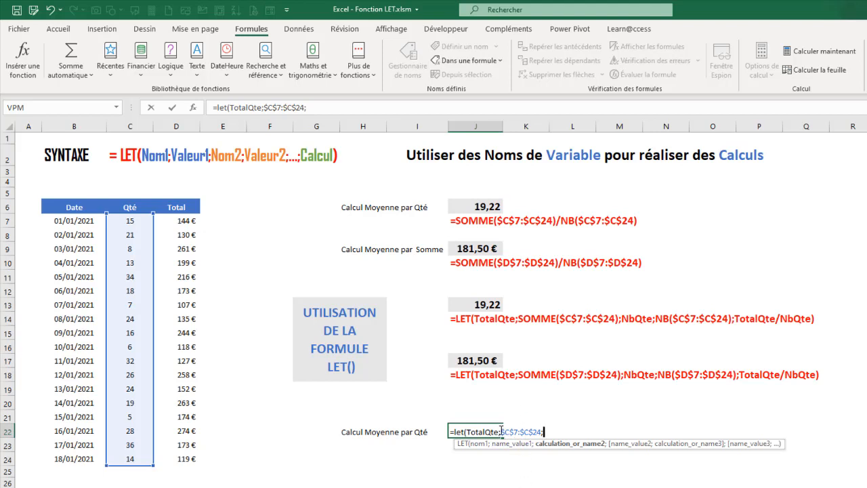
Step: Wrap the TotalQte range in the SOMME function so the value reads Somme($C$7:$C$24)
{"action": "left_click_drag", "start_coordinate": [500, 431], "coordinate": [504, 432]}
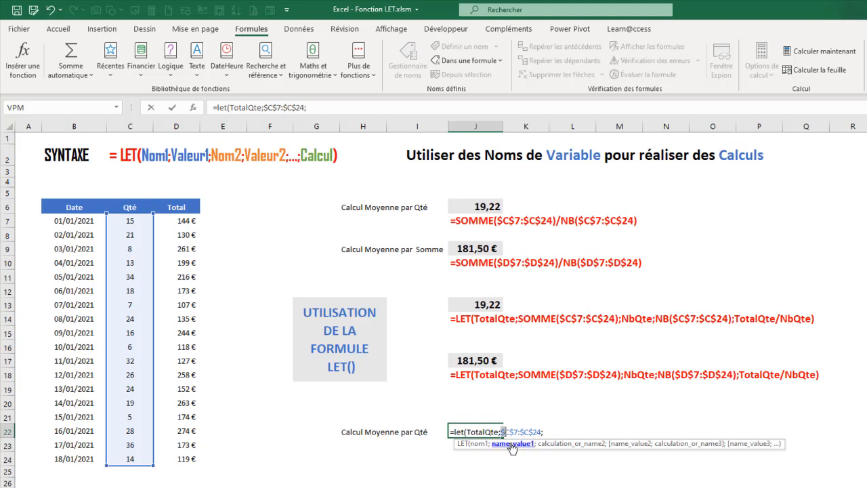
{"action": "left_click", "coordinate": [500, 433]}
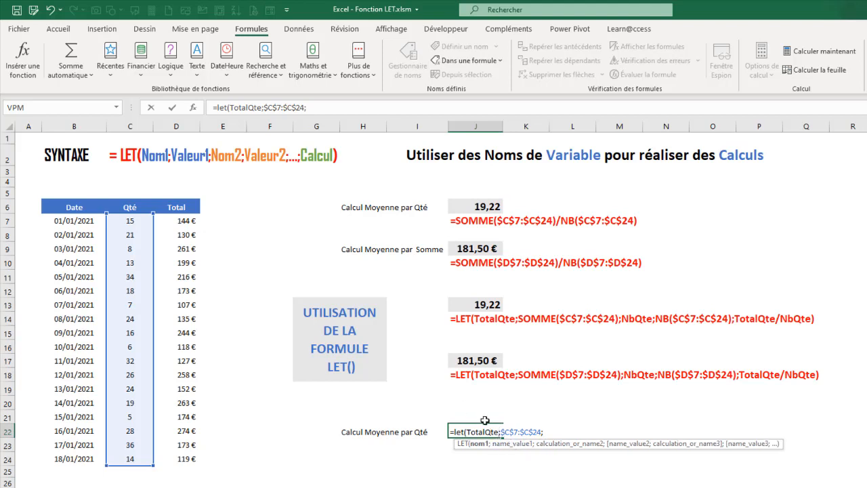
{"action": "left_click", "coordinate": [502, 432]}
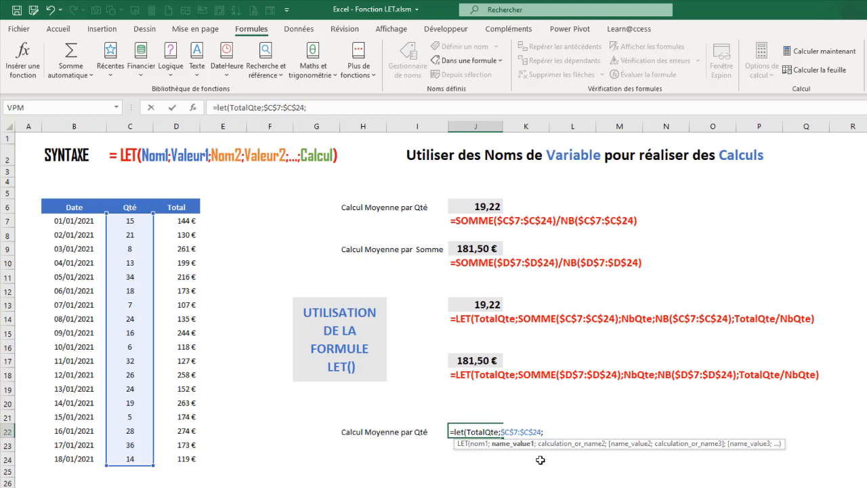
{"action": "type", "text": "Somm"}
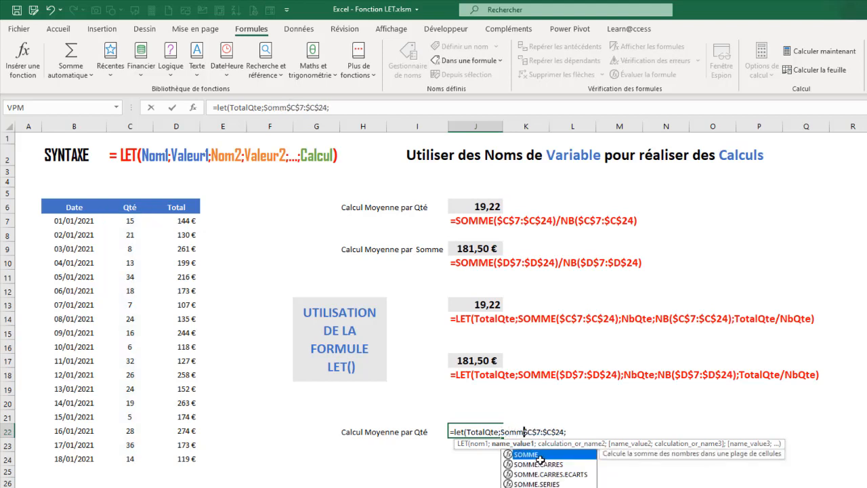
{"action": "type", "text": "e("}
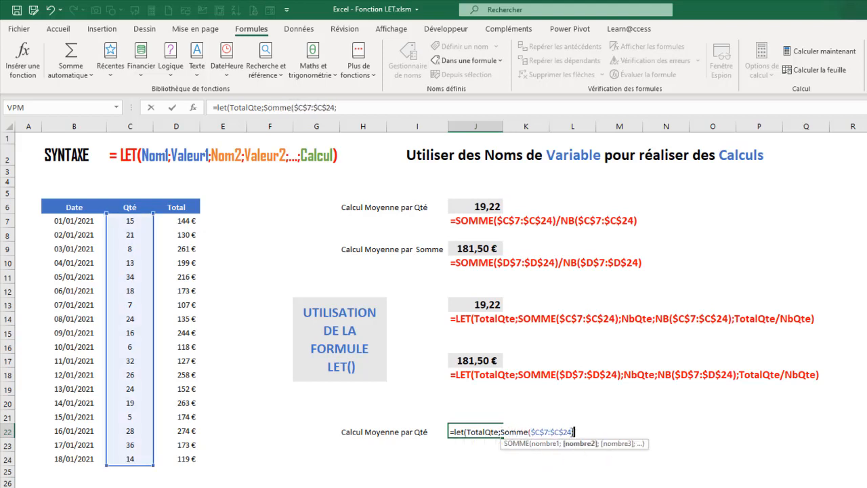
{"action": "key", "text": "BackSpace"}
{"action": "type", "text": ")"}
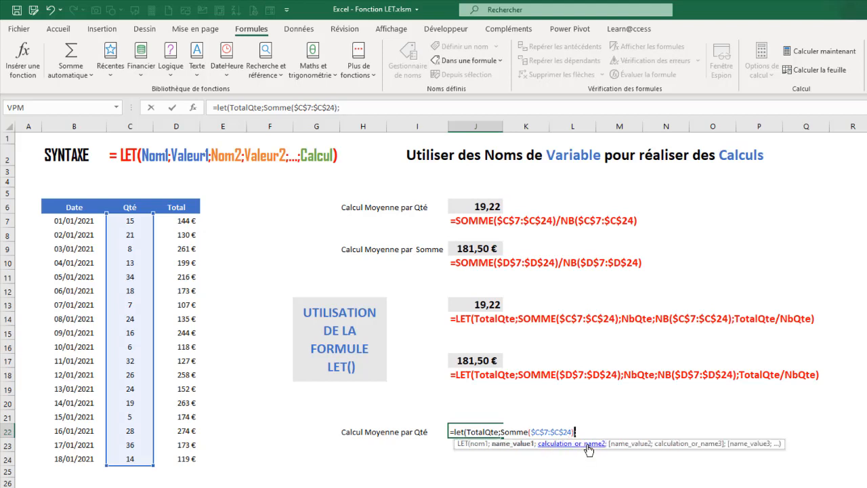
Step: Add a second variable NbQte to the LET formula with the value NB($C$7:$C$24)
{"action": "left_click", "coordinate": [589, 433]}
{"action": "type", "text": "n"}
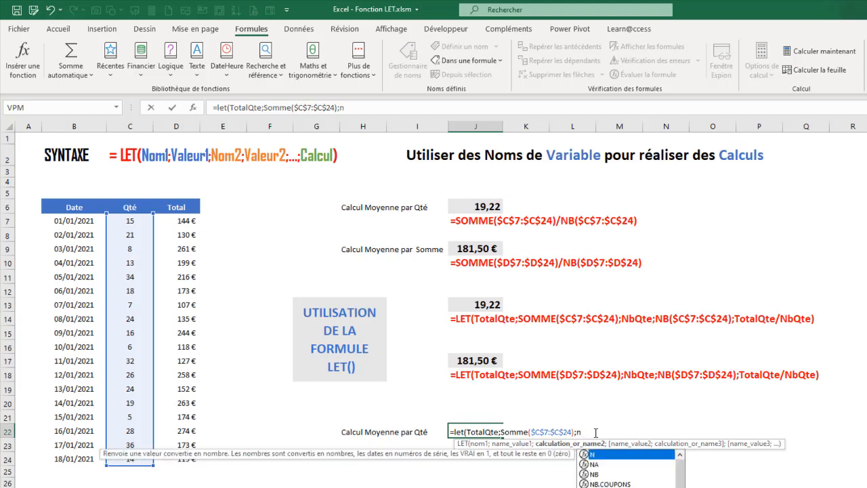
{"action": "key", "text": "BackSpace"}
{"action": "type", "text": "Nb"}
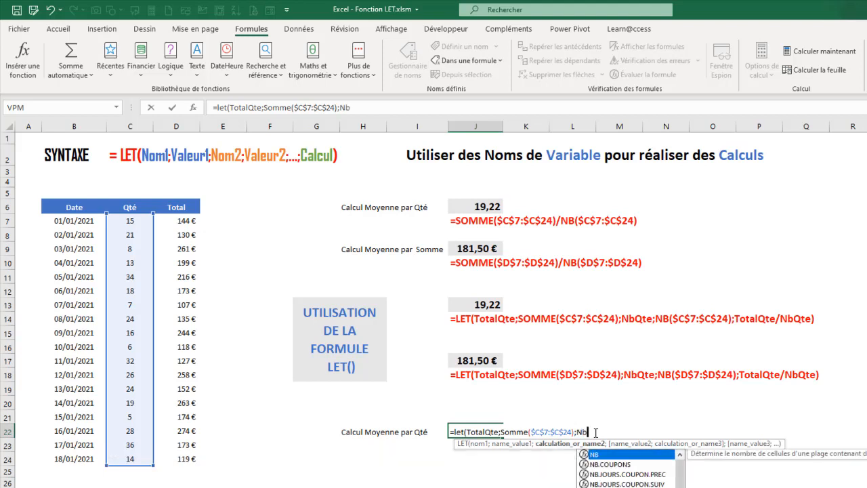
{"action": "type", "text": "Qte;"}
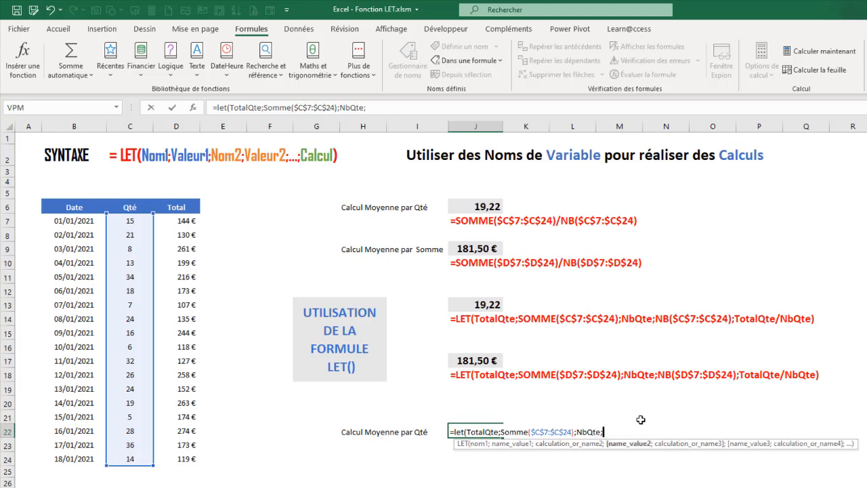
{"action": "type", "text": "NB("}
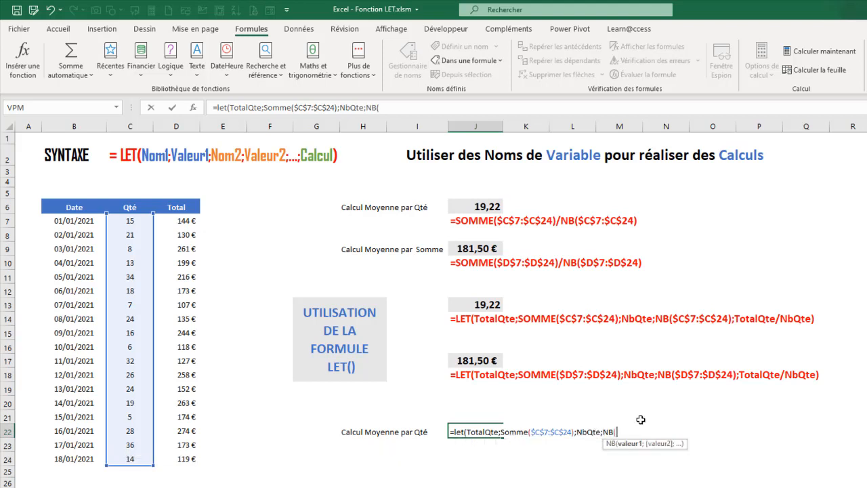
{"action": "left_click_drag", "start_coordinate": [129, 221], "coordinate": [117, 458]}
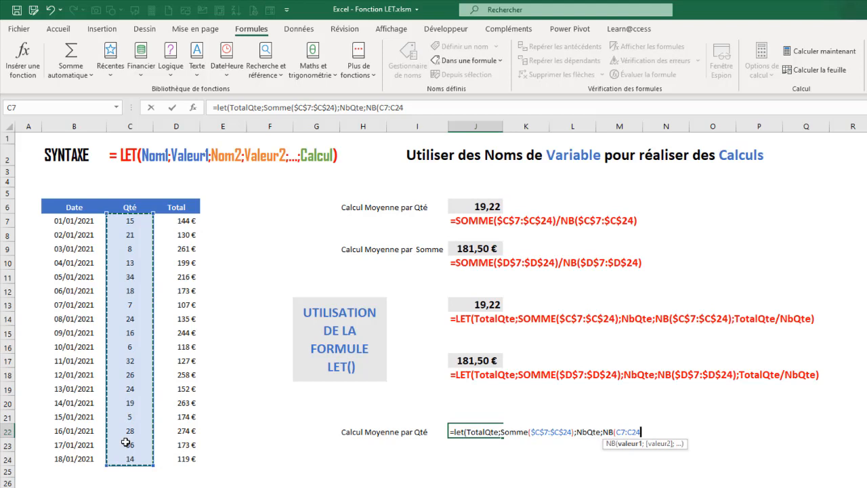
{"action": "key", "text": "F4"}
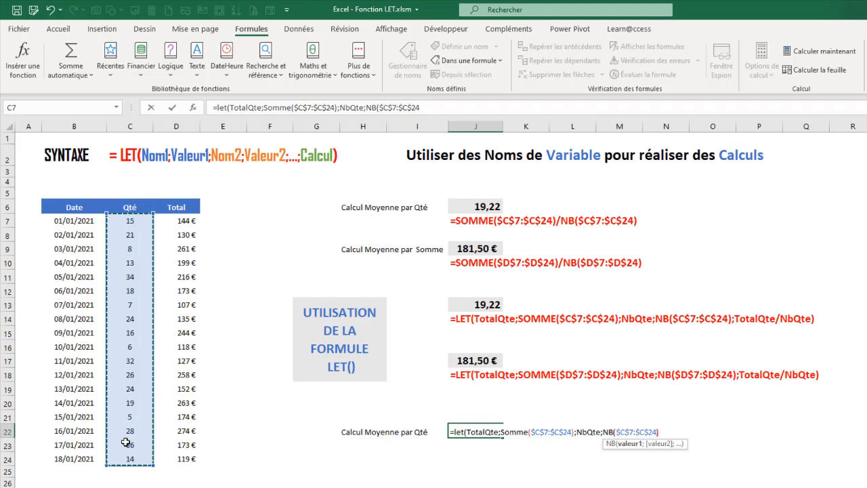
{"action": "type", "text": ")"}
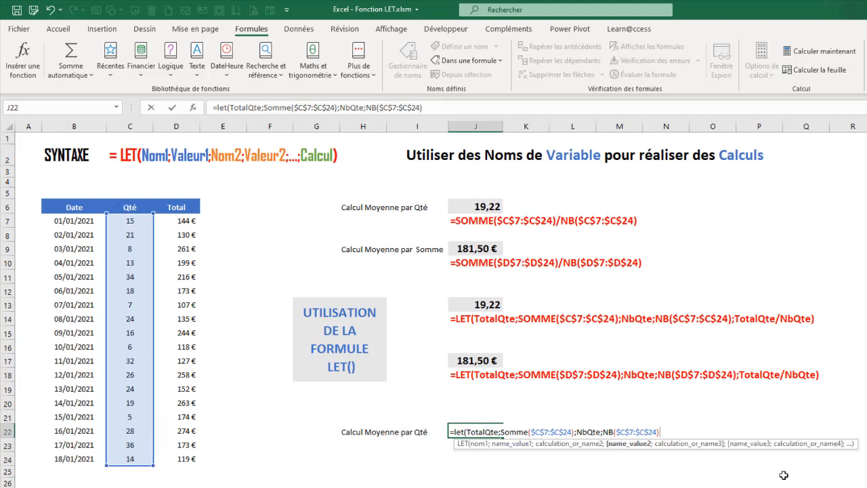
Step: Complete the LET formula in J22 with the calculation TotalQte/NbQte and validate it
{"action": "type", "text": ";"}
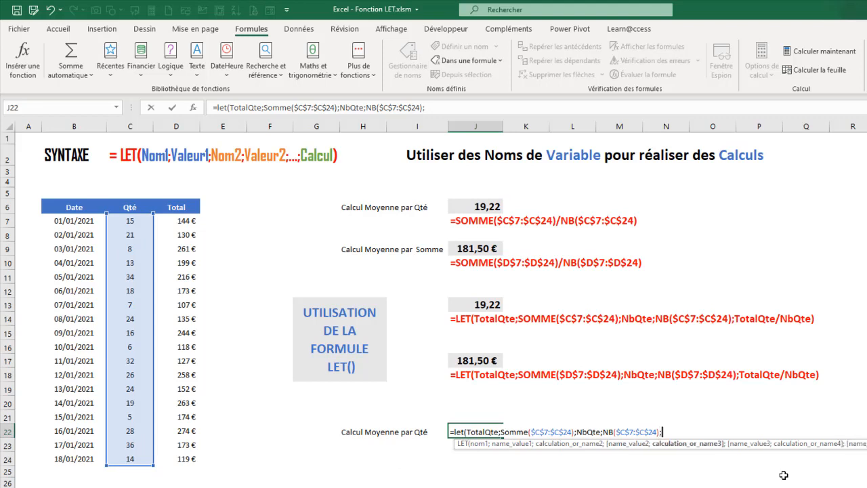
{"action": "type", "text": "t"}
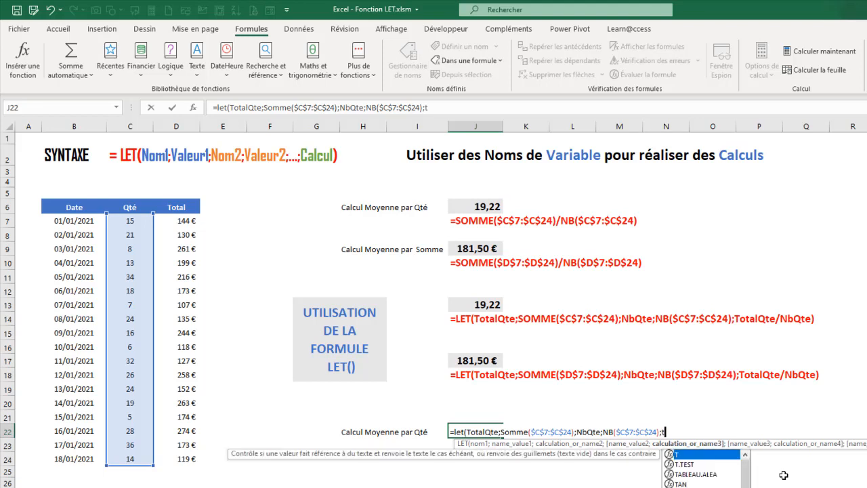
{"action": "type", "text": "o"}
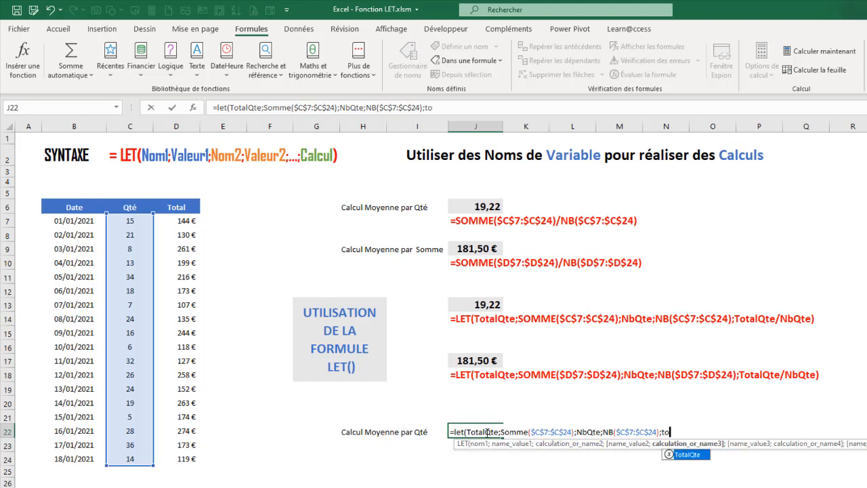
{"action": "left_click", "coordinate": [689, 462]}
{"action": "double_click", "coordinate": [689, 462]}
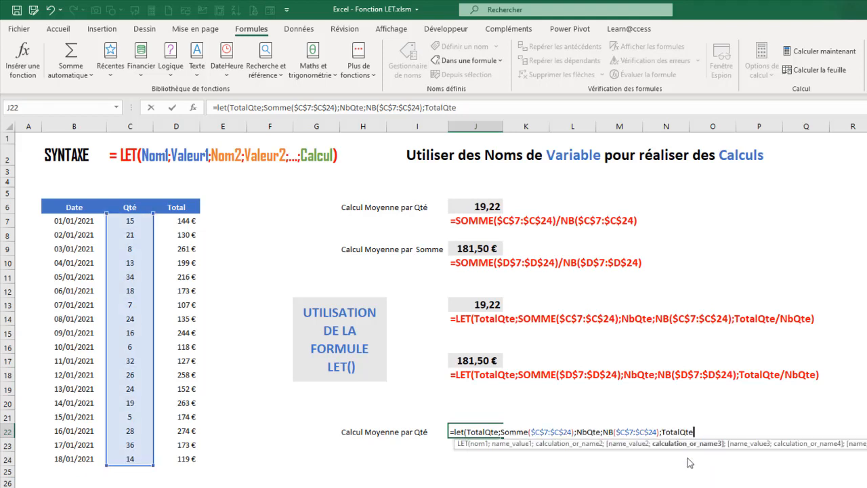
{"action": "type", "text": "/nb"}
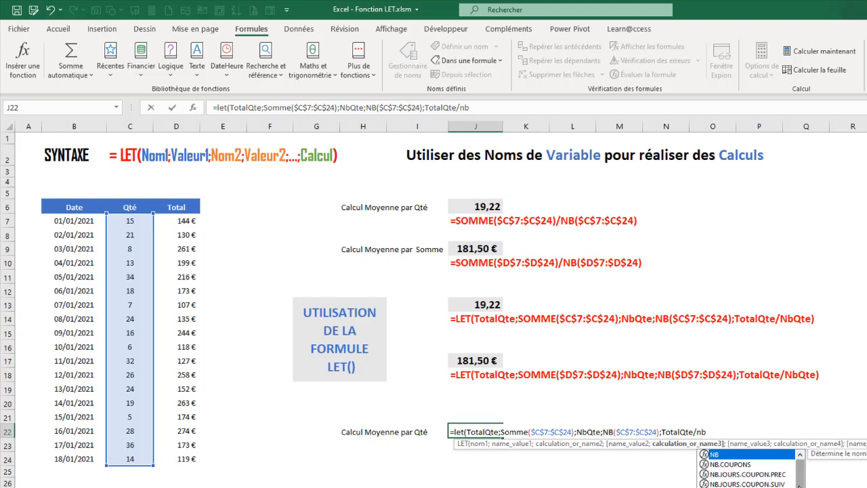
{"action": "scroll", "coordinate": [748, 468], "scroll_direction": "down", "scroll_amount": 1}
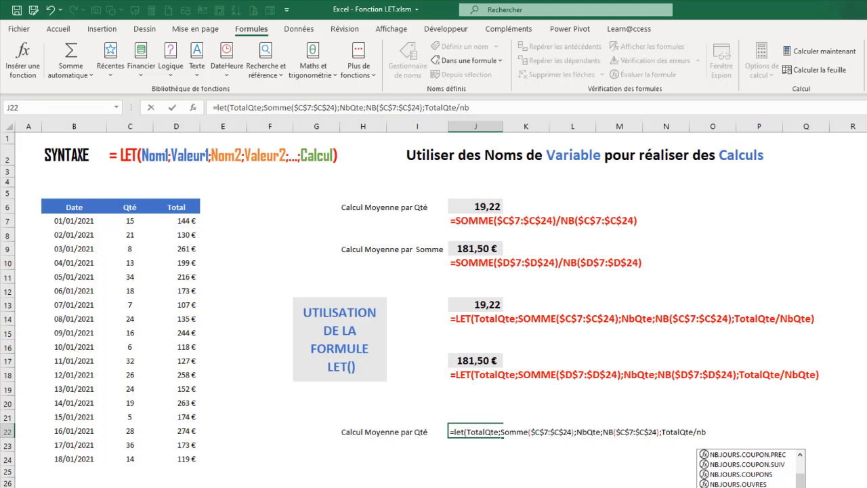
{"action": "key", "text": "Tab"}
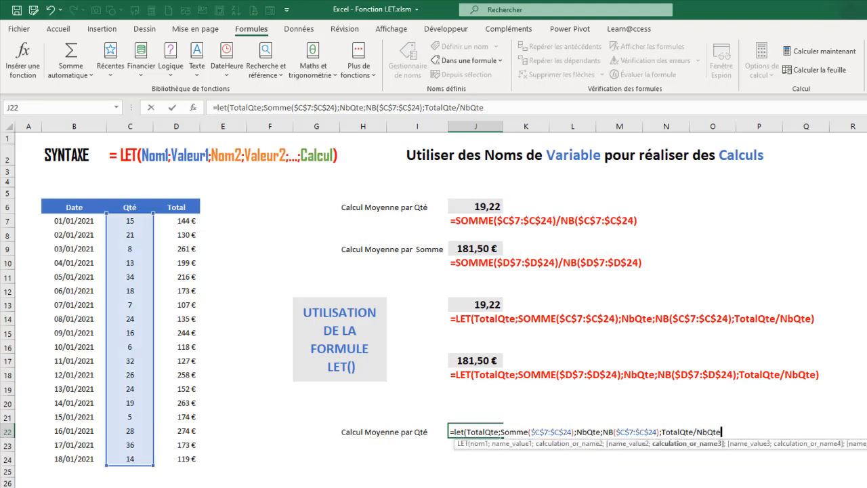
{"action": "type", "text": ")"}
{"action": "left_click", "coordinate": [363, 444]}
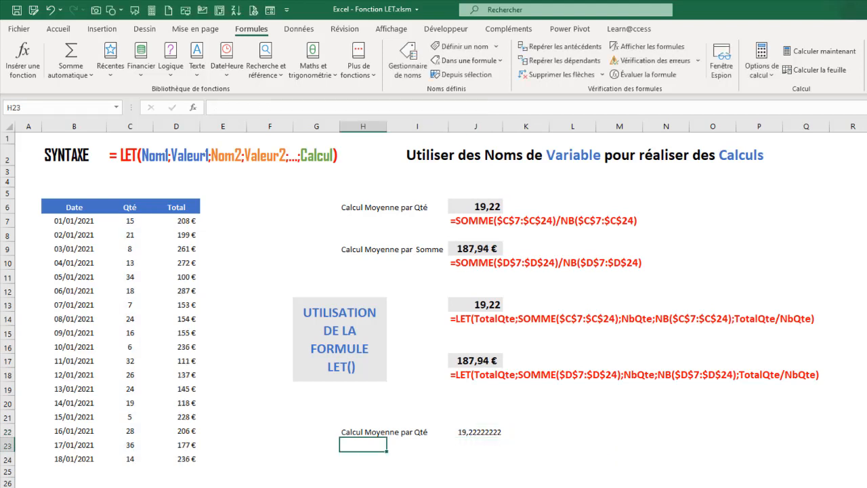
Step: Check the J22 result against the average of the selected Qté values in C7:C24
{"action": "left_click", "coordinate": [469, 432]}
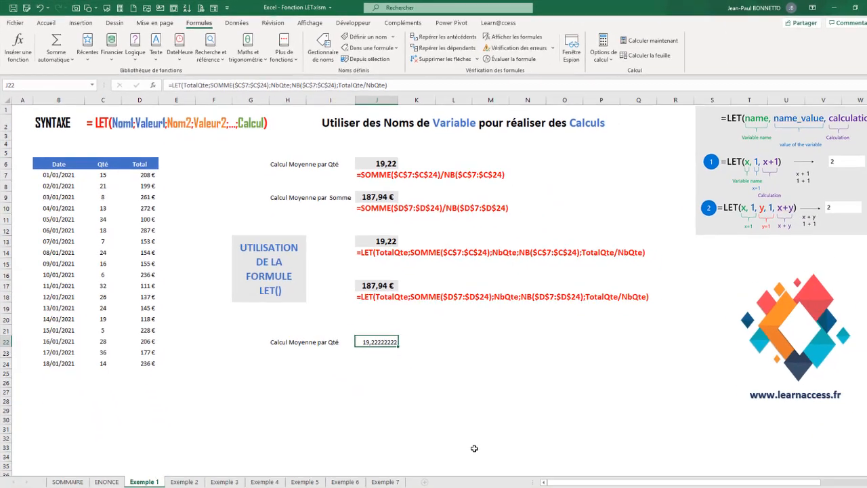
{"action": "left_click_drag", "start_coordinate": [102, 174], "coordinate": [99, 358]}
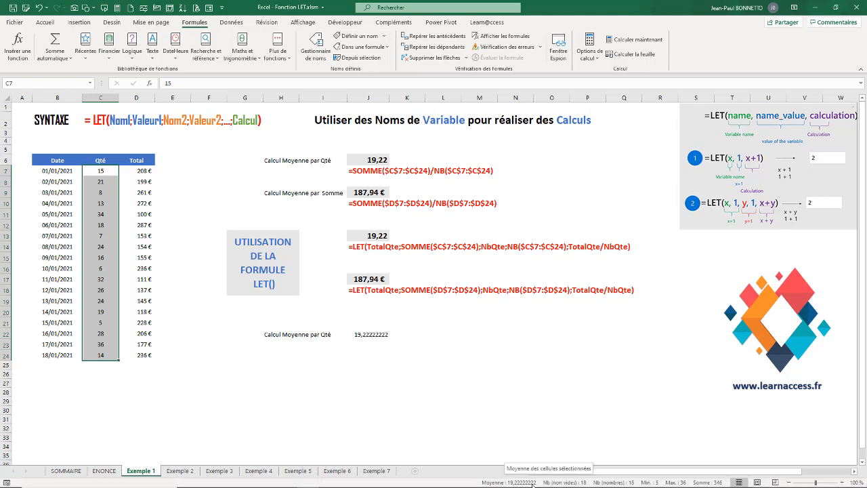
{"action": "left_click", "coordinate": [370, 342]}
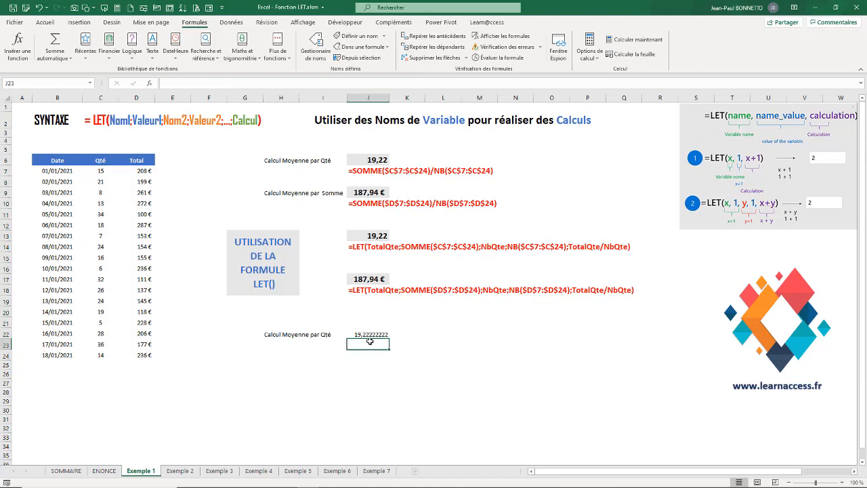
Step: Enter the label "Calcul Moyenne par Somme" in H24 and move to cell J24
{"action": "left_click", "coordinate": [284, 355]}
{"action": "type", "text": "Calcul"}
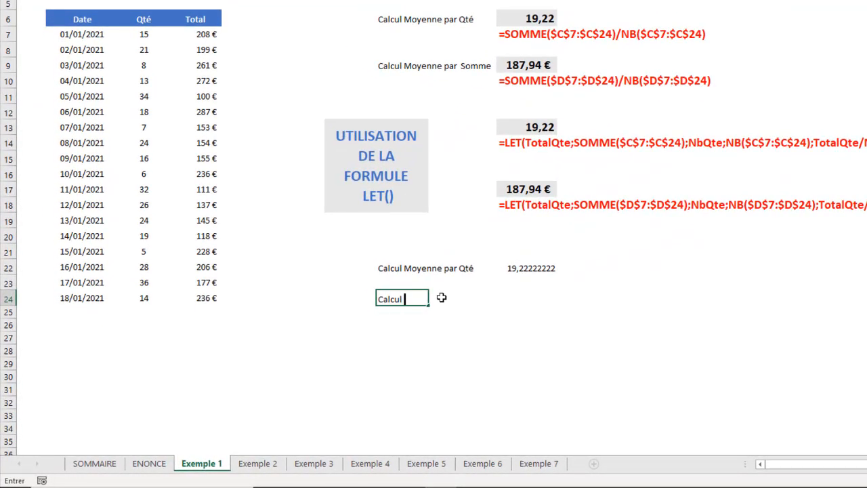
{"action": "type", "text": "Moyenne par Somme"}
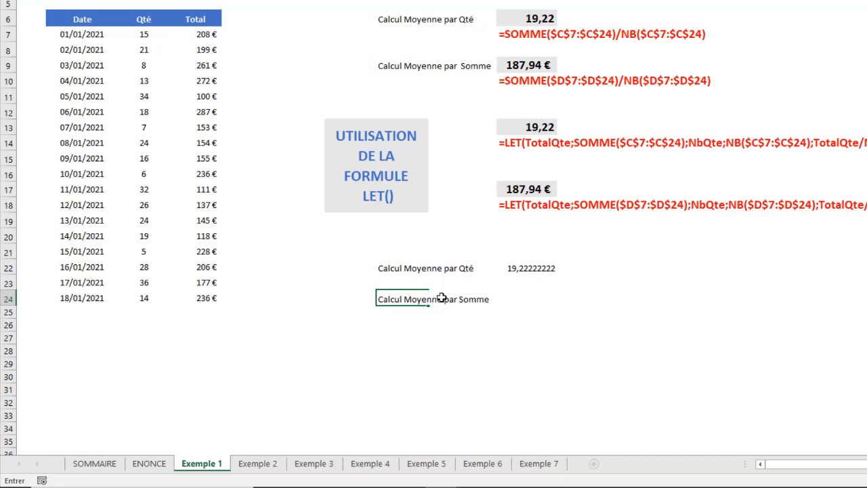
{"action": "key", "text": "Tab"}
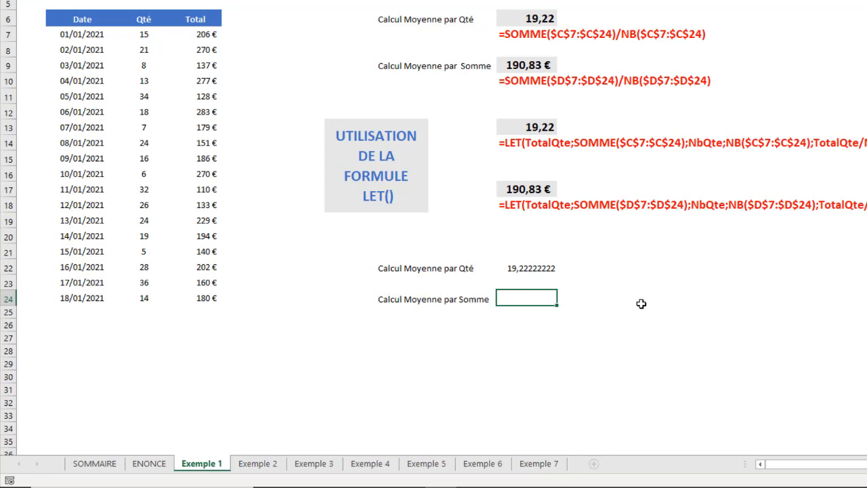
Step: Start a LET formula in J24 with the variable TotalQte and the value somme(D7:D24) from the Total column
{"action": "type", "text": "=let"}
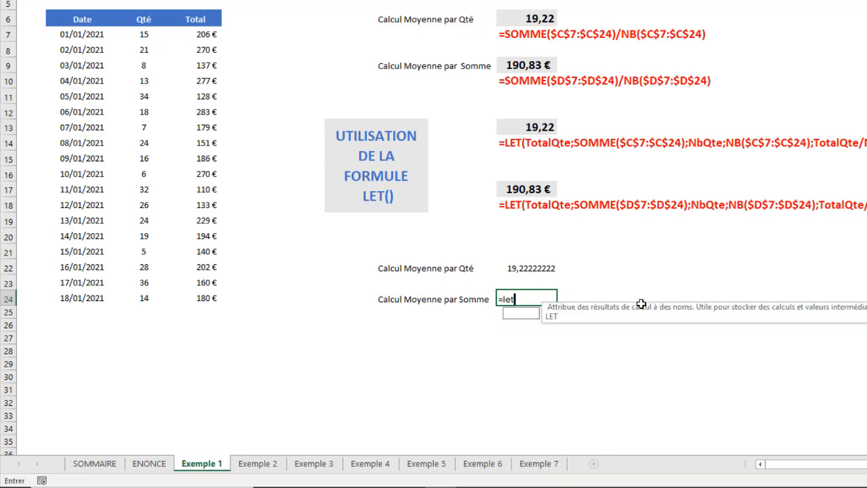
{"action": "type", "text": "(Tot"}
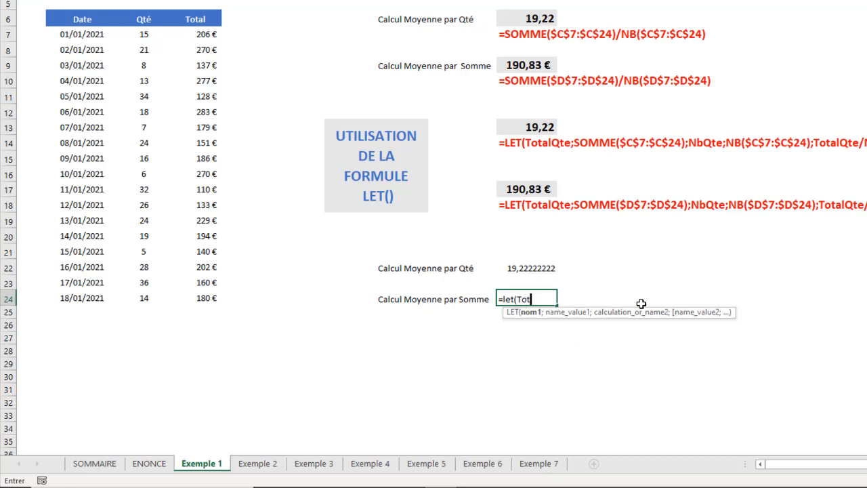
{"action": "type", "text": "alQte;somme("}
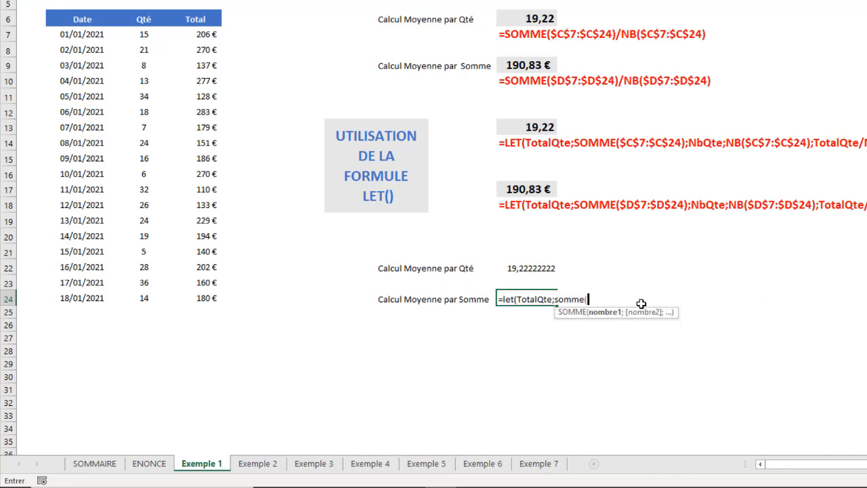
{"action": "left_click_drag", "start_coordinate": [212, 35], "coordinate": [203, 298]}
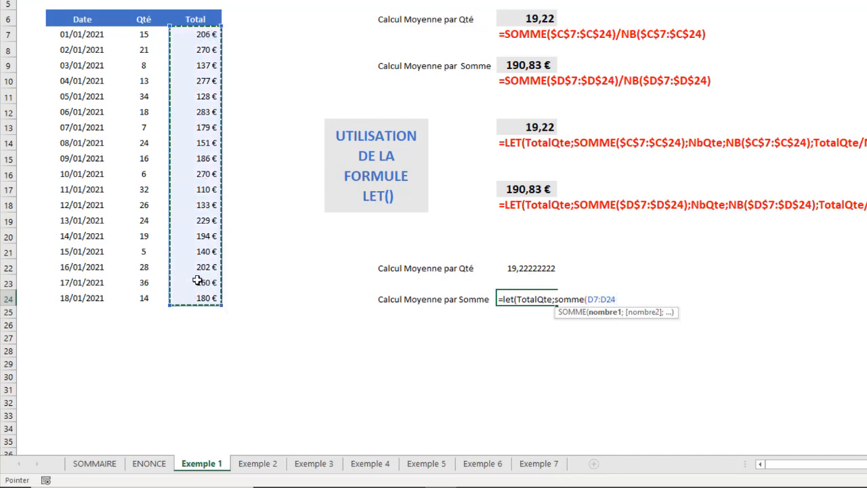
{"action": "type", "text": ")"}
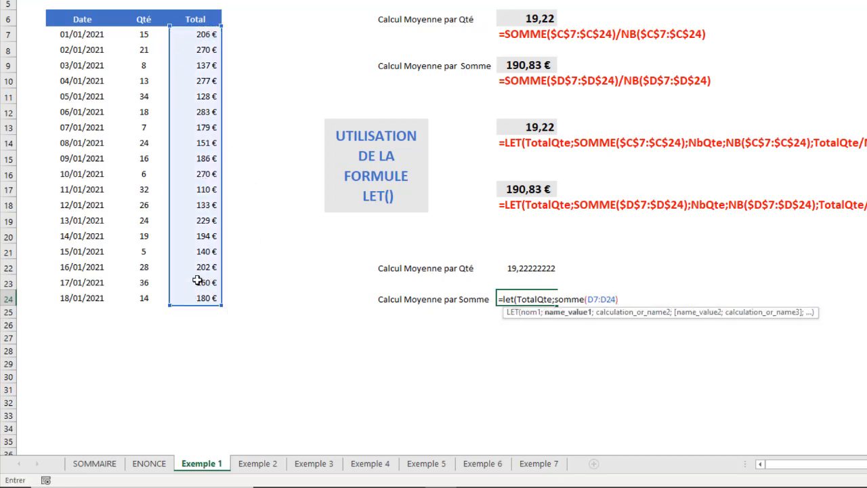
{"action": "type", "text": ";"}
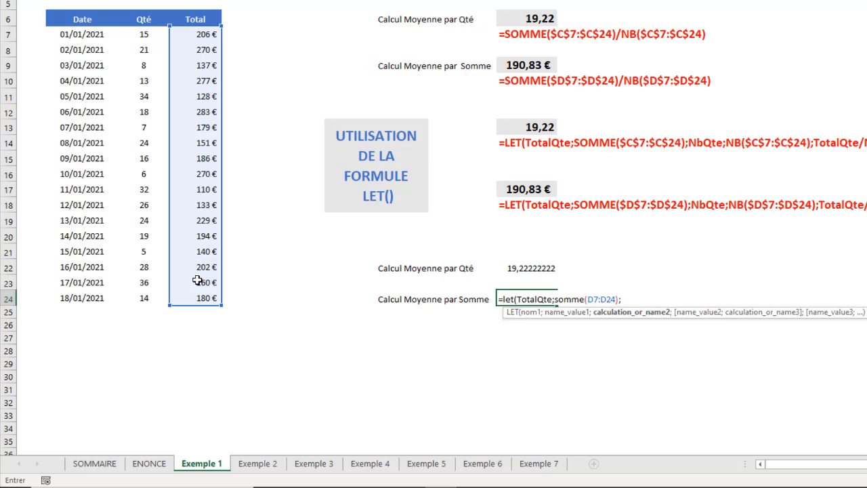
Step: Add a second variable Qte to the J24 formula with the value NB(D7:D24)
{"action": "type", "text": "Qte"}
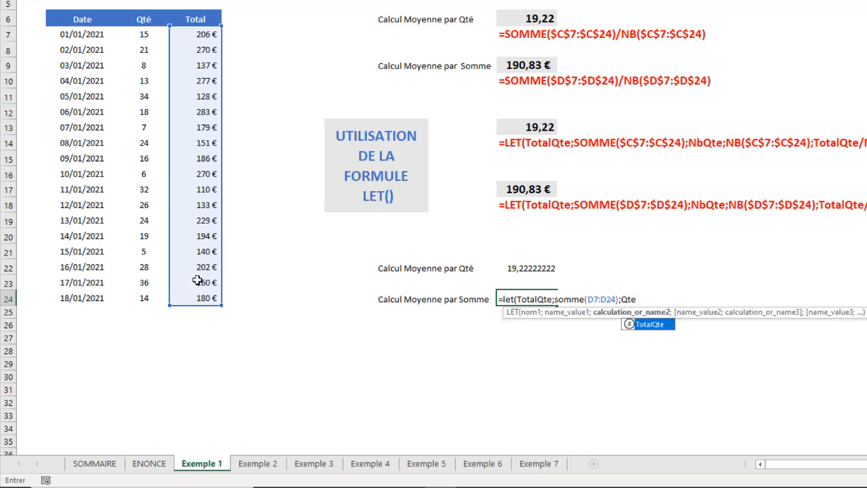
{"action": "type", "text": ";"}
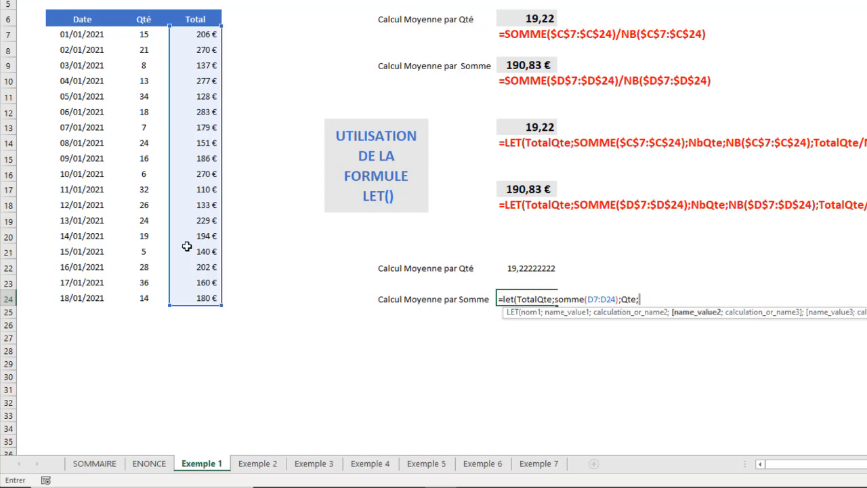
{"action": "type", "text": "NB("}
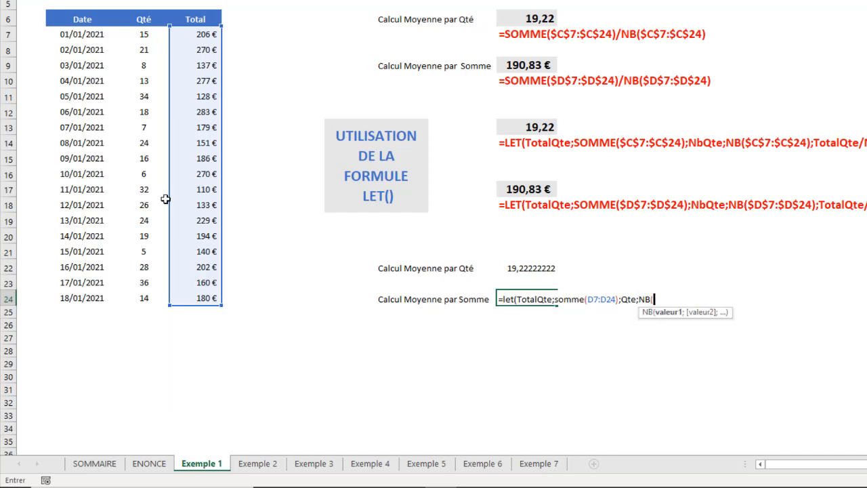
{"action": "left_click_drag", "start_coordinate": [201, 35], "coordinate": [207, 298]}
{"action": "type", "text": ");"}
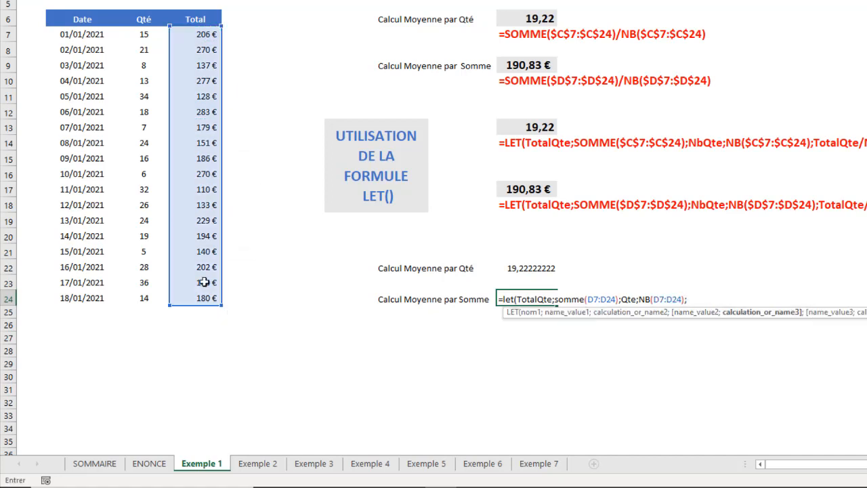
Step: Complete the J24 formula with the calculation TotalQte/Qte and validate it
{"action": "type", "text": "tot"}
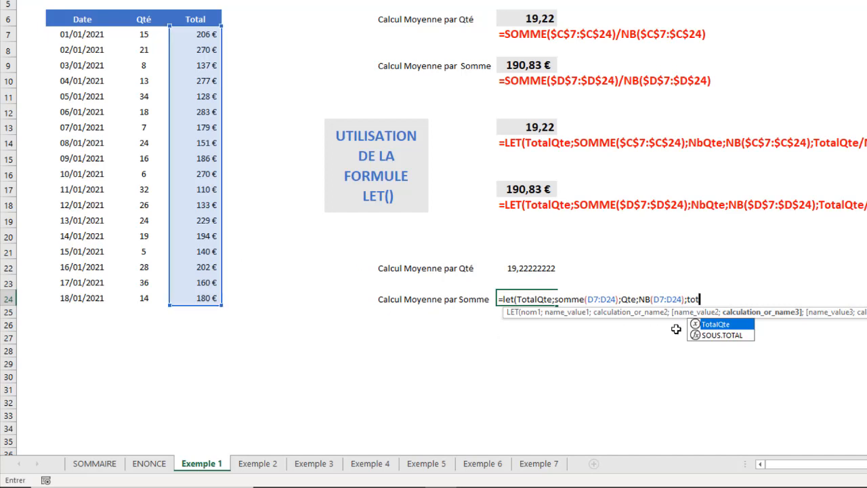
{"action": "double_click", "coordinate": [721, 324]}
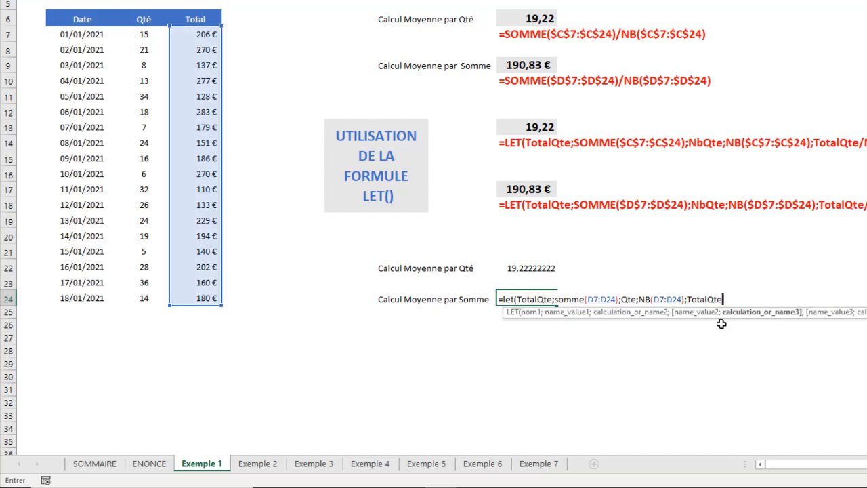
{"action": "type", "text": "/qt"}
{"action": "double_click", "coordinate": [745, 324]}
{"action": "type", "text": ")"}
{"action": "key", "text": "Return"}
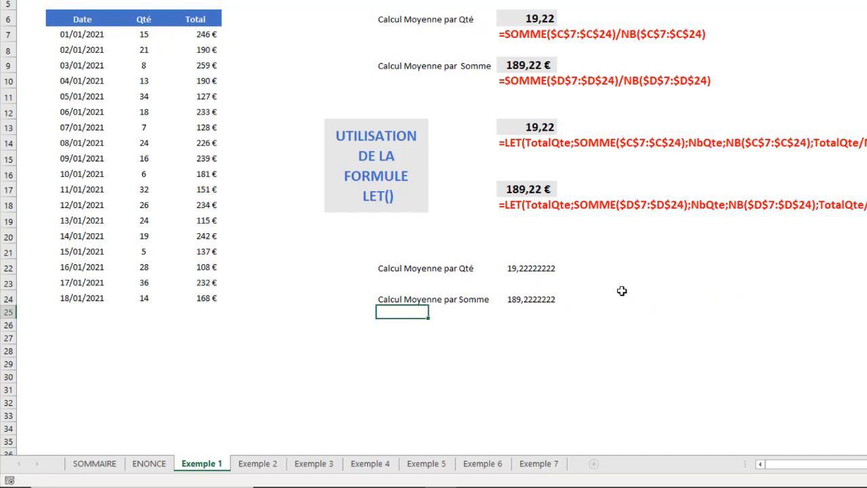
Step: Check the J24 result against the average of the selected Total values in D7:D24
{"action": "left_click", "coordinate": [551, 296]}
{"action": "left_click_drag", "start_coordinate": [203, 38], "coordinate": [203, 301]}
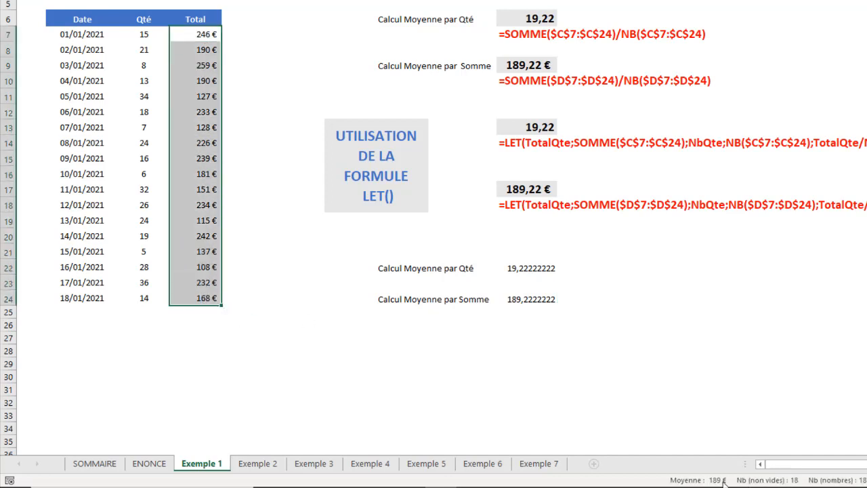
Step: Expand the formula bar for J24 and insert a line break before the first TotalQte in its LET formula
{"action": "left_click", "coordinate": [538, 300]}
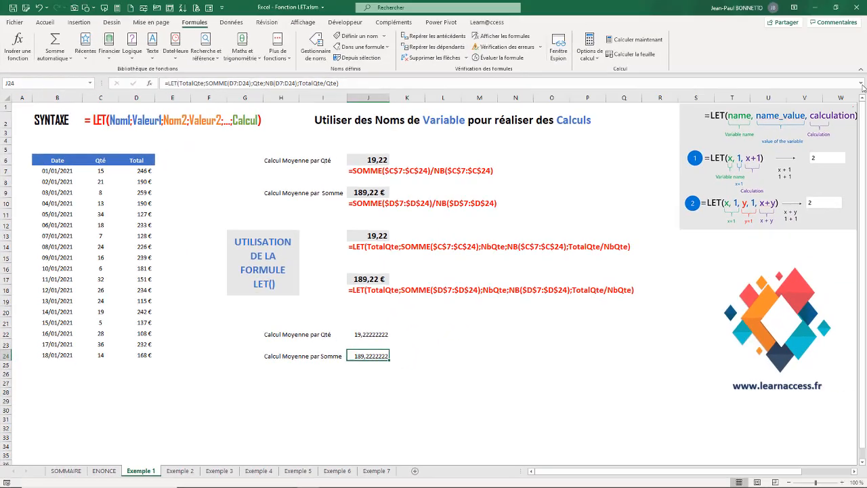
{"action": "left_click", "coordinate": [858, 82]}
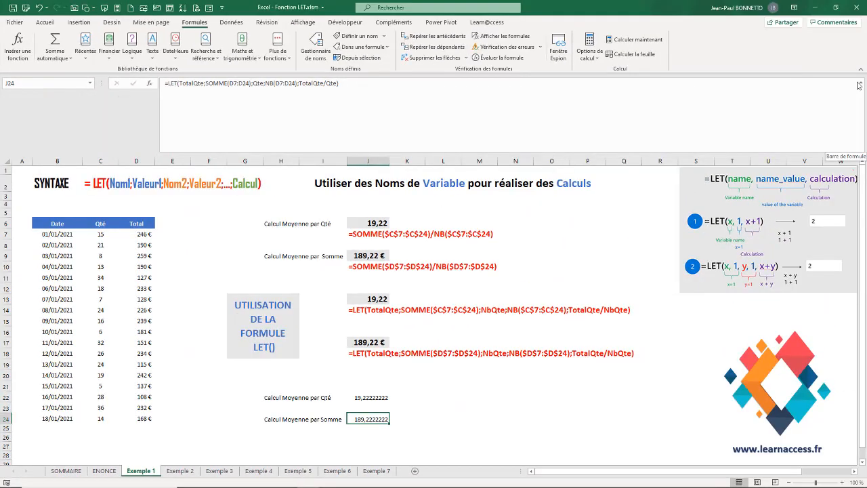
{"action": "left_click", "coordinate": [179, 82]}
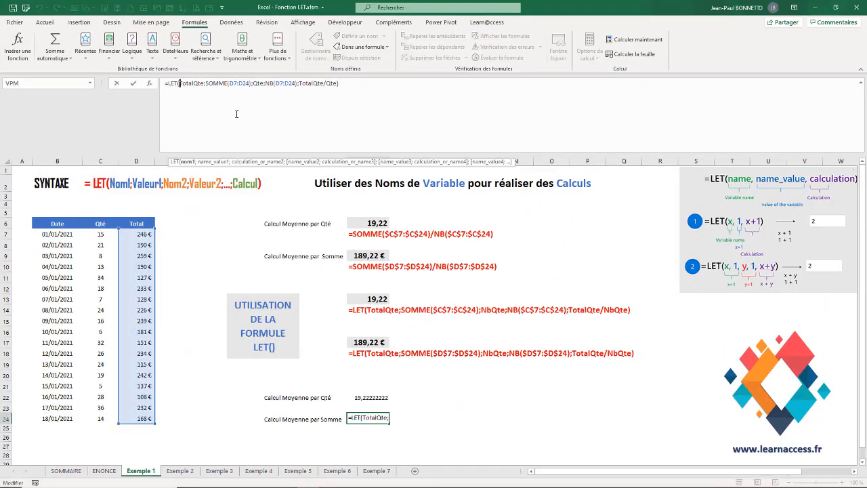
{"action": "key", "text": "alt+Return"}
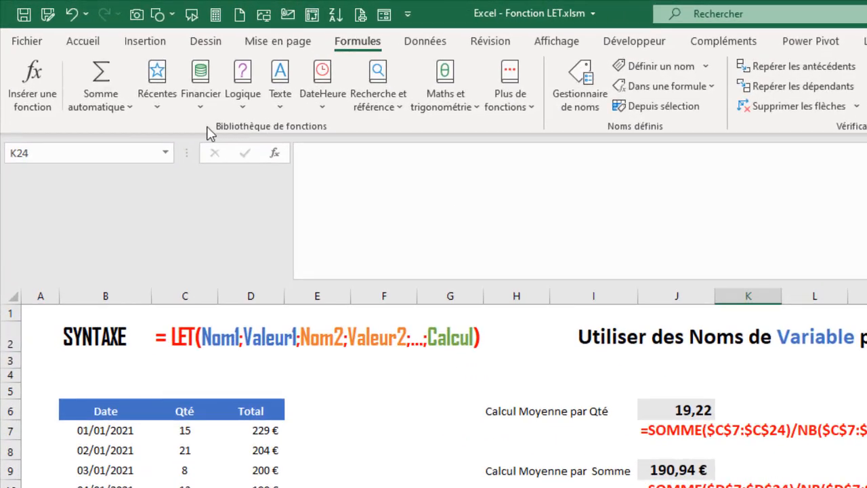
Step: Reopen the J24 formula for editing and insert a line break before the Qte variable's definition
{"action": "key", "text": "Left"}
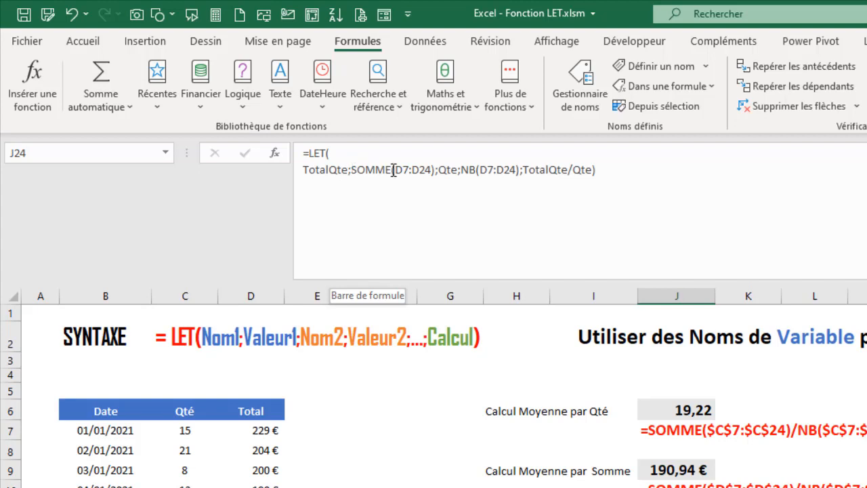
{"action": "key", "text": "F2"}
{"action": "left_click", "coordinate": [440, 170]}
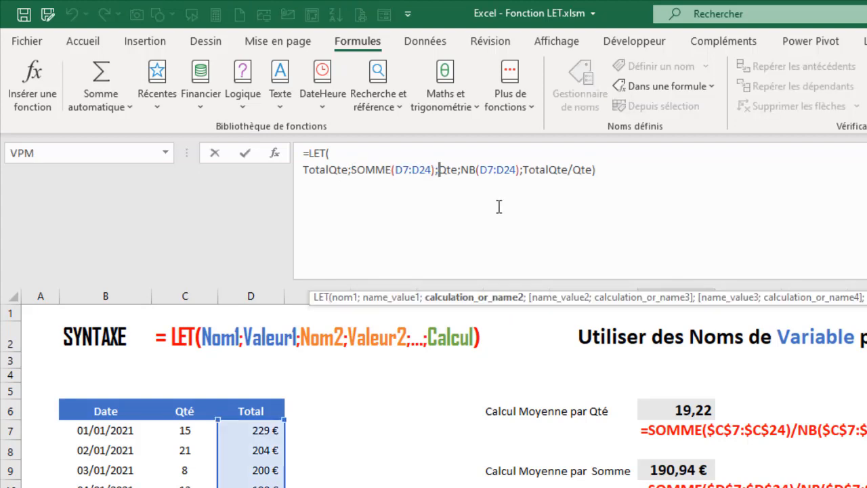
{"action": "key", "text": "alt+Return"}
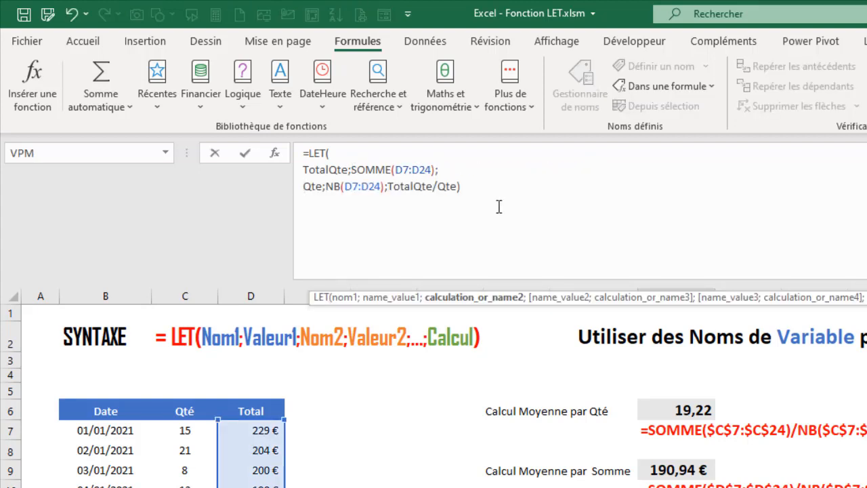
Step: Insert a line break before the final TotalQte/Qte calculation in the J24 LET formula
{"action": "left_click", "coordinate": [386, 187]}
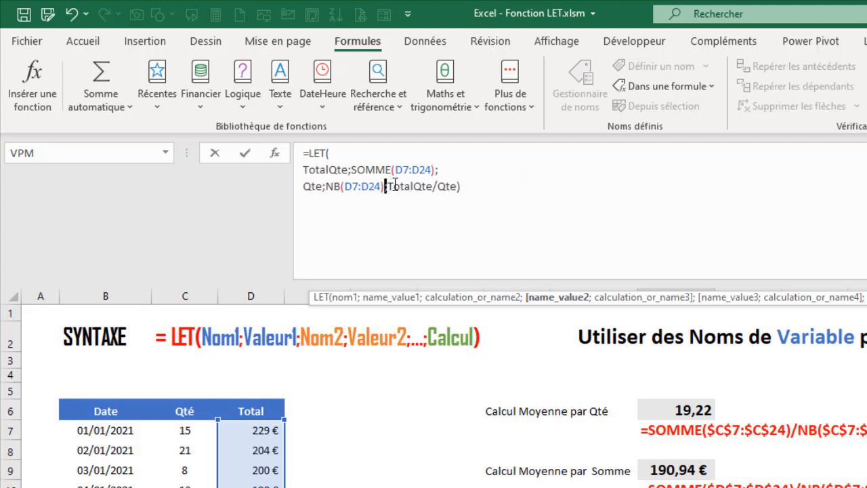
{"action": "left_click", "coordinate": [389, 187]}
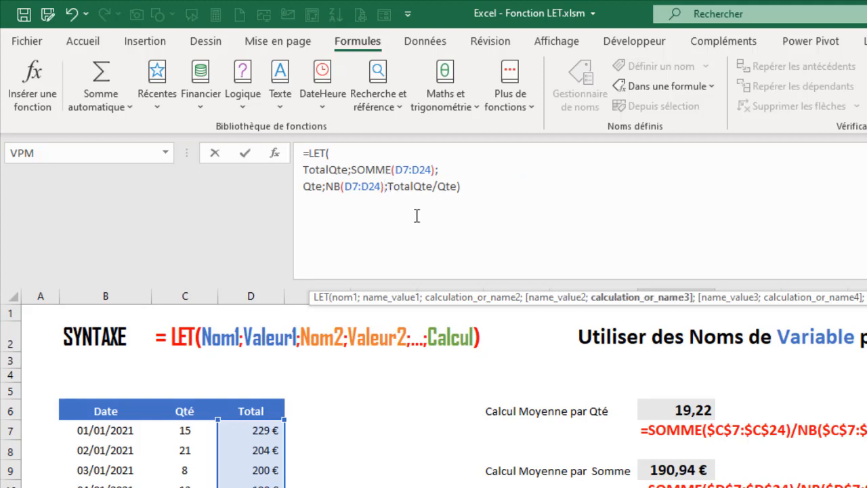
{"action": "key", "text": "alt"}
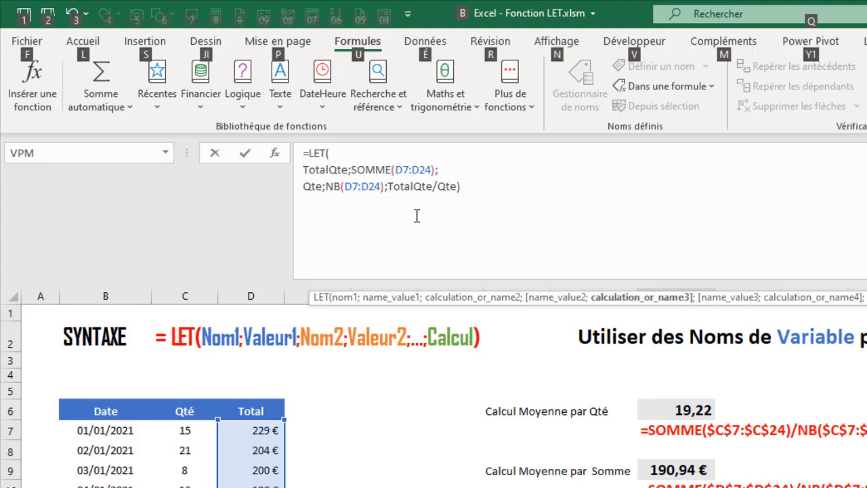
{"action": "key", "text": "alt+Return"}
{"action": "left_click", "coordinate": [424, 203]}
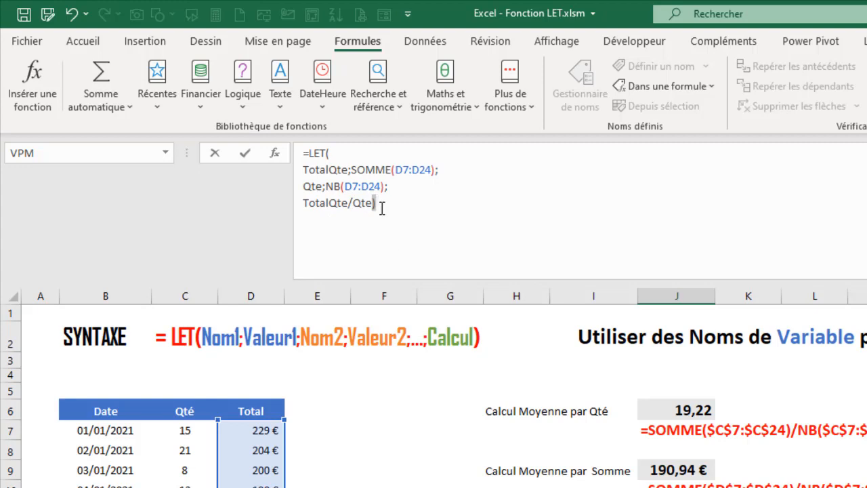
Step: Place the J24 formula's closing parenthesis on its own line, validate the formula and reduce the formula bar's height
{"action": "key", "text": "BackSpace"}
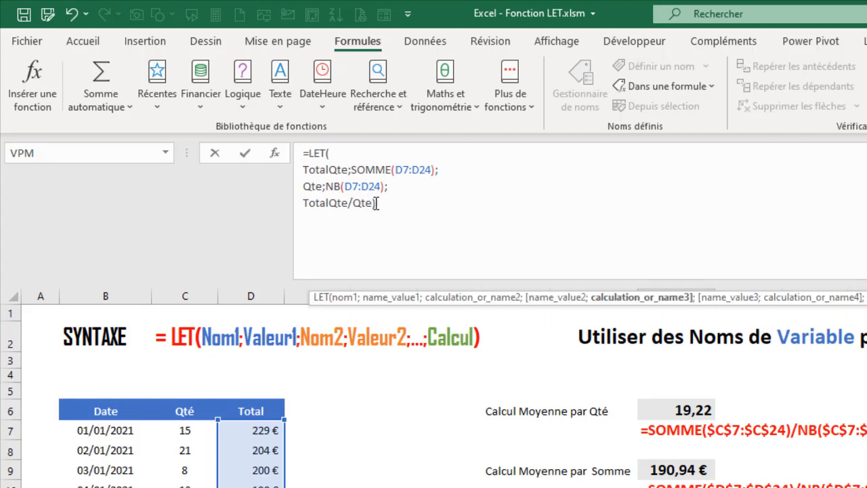
{"action": "key", "text": "alt+Return"}
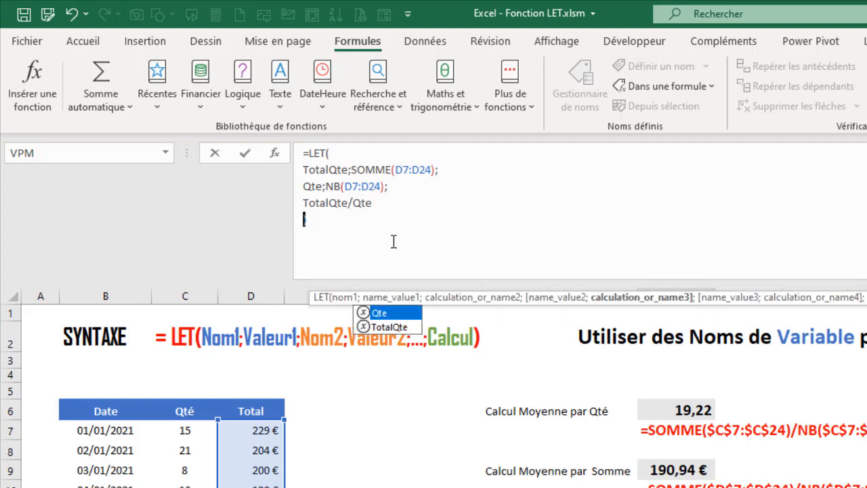
{"action": "type", "text": ")"}
{"action": "left_click", "coordinate": [413, 219]}
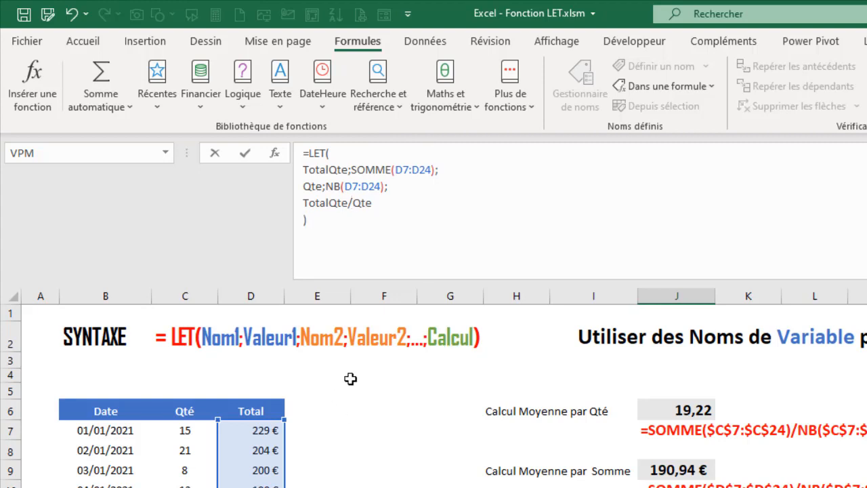
{"action": "key", "text": "Return"}
{"action": "key", "text": "Up"}
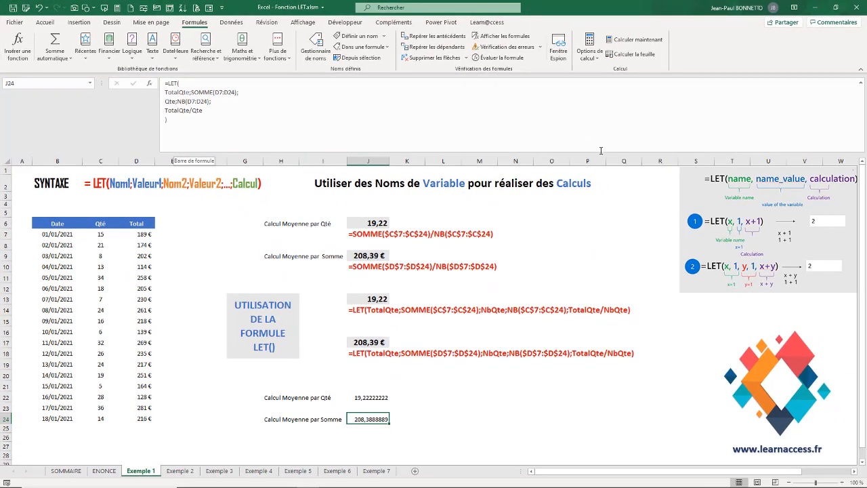
{"action": "left_click_drag", "start_coordinate": [601, 151], "coordinate": [593, 132]}
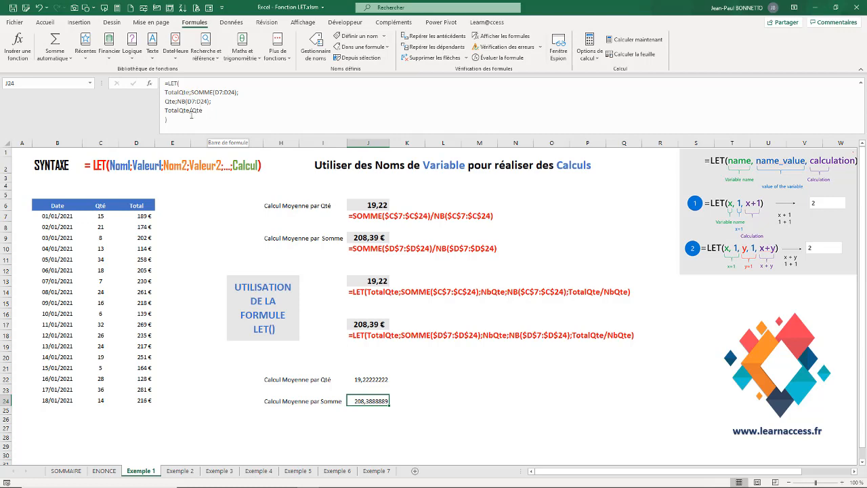
Step: On the Exemple 2 sheet, copy the TVA 20% and TOTAL TTC headers to H6:I6
{"action": "left_click", "coordinate": [184, 471]}
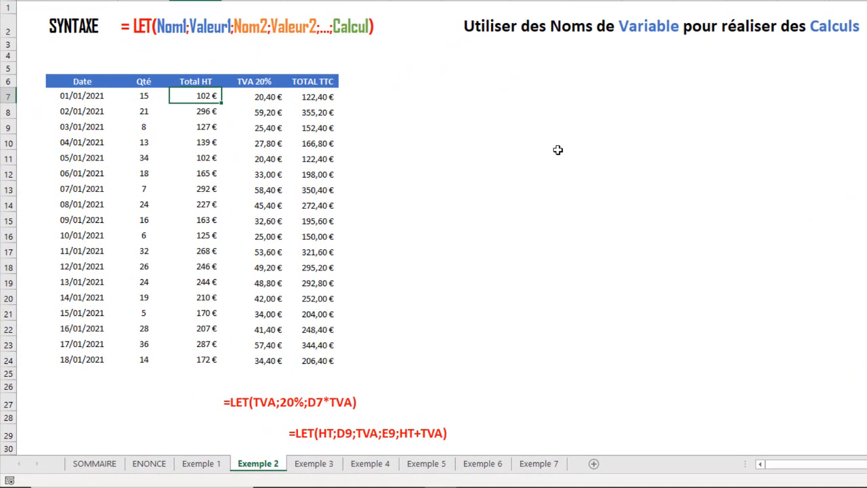
{"action": "left_click", "coordinate": [263, 87]}
{"action": "left_click", "coordinate": [263, 98]}
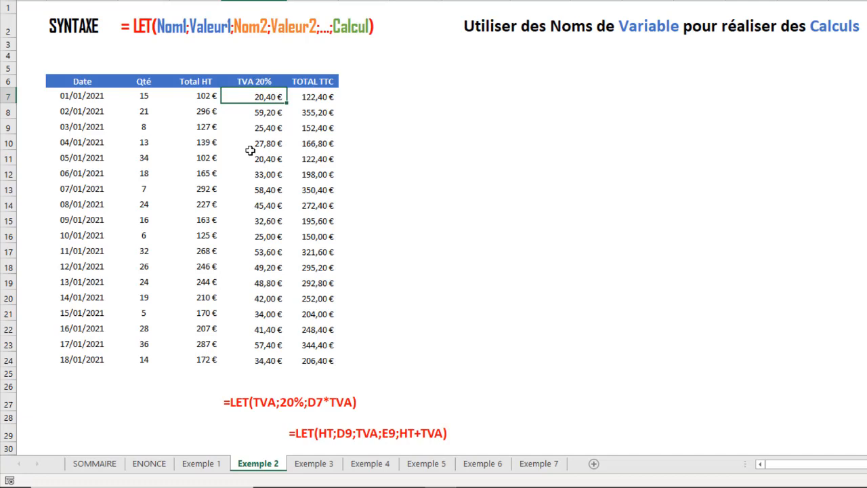
{"action": "left_click", "coordinate": [431, 100]}
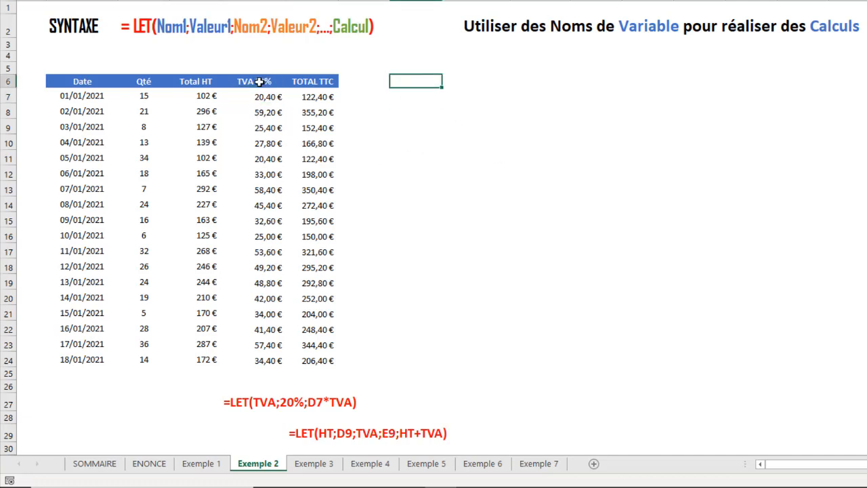
{"action": "left_click_drag", "start_coordinate": [263, 82], "coordinate": [311, 81]}
{"action": "key", "text": "ctrl+c"}
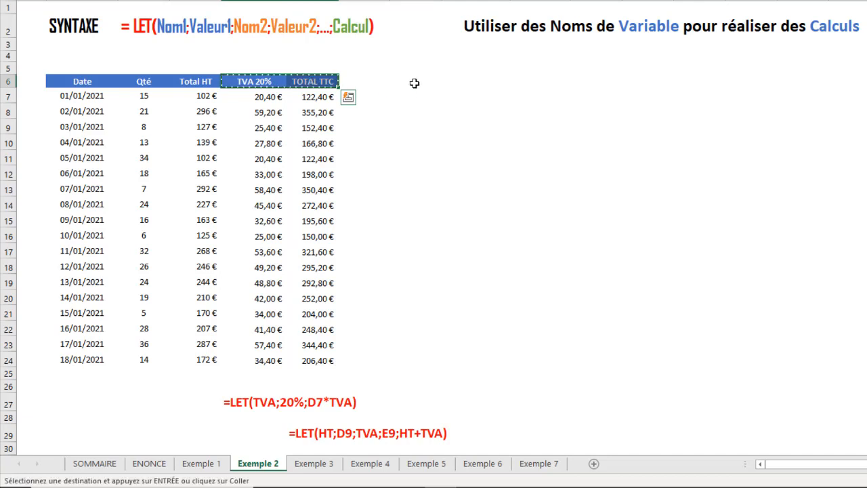
{"action": "left_click", "coordinate": [413, 81]}
{"action": "key", "text": "ctrl+v"}
Step: Start a LET formula in H7 that defines the variable TauxTVA as 20%
{"action": "left_click", "coordinate": [415, 99]}
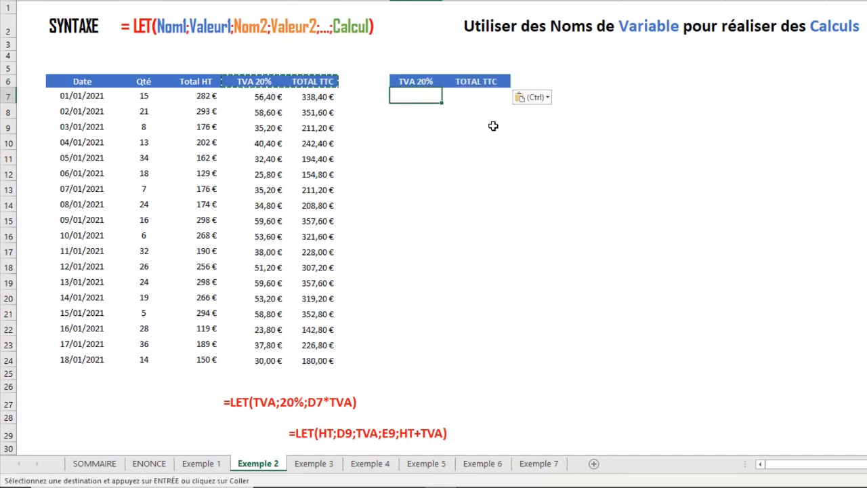
{"action": "type", "text": "="}
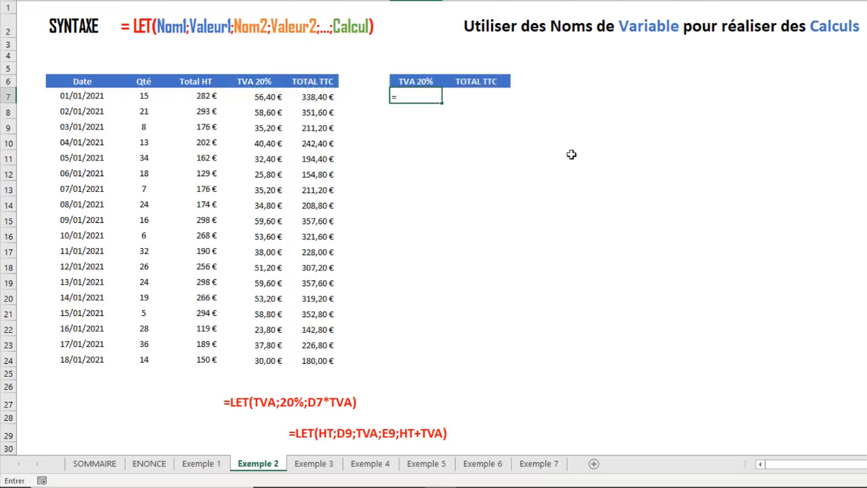
{"action": "type", "text": "let("}
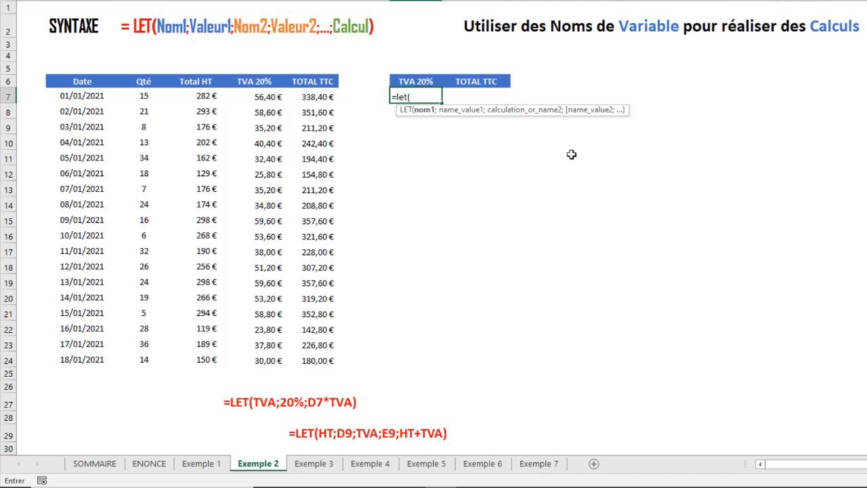
{"action": "type", "text": "TauxTVA;"}
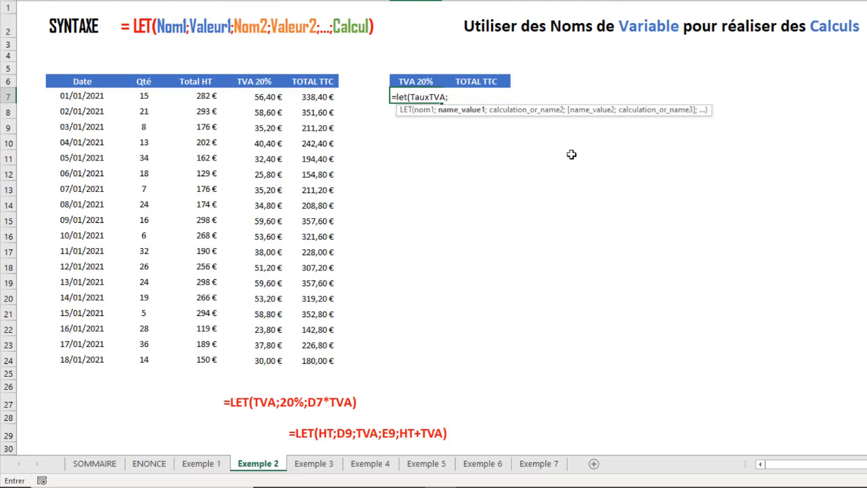
{"action": "type", "text": "20%;"}
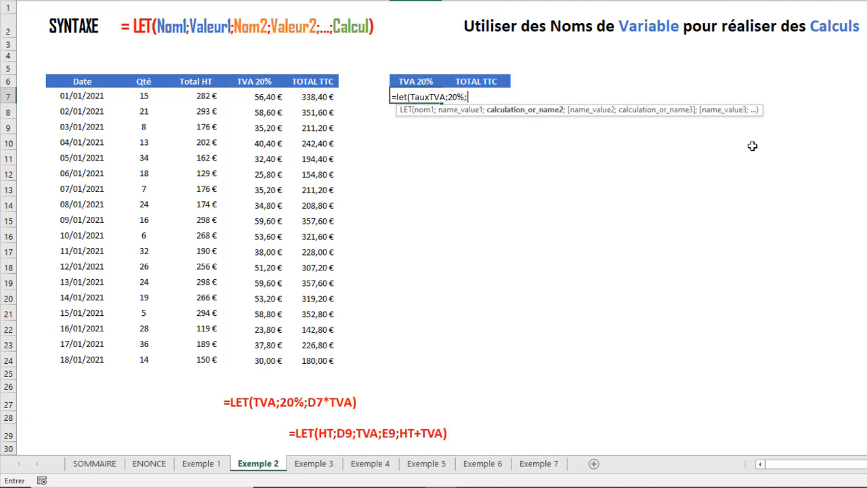
Step: Complete the H7 formula with the calculation D7*TauxTVA and validate it
{"action": "left_click", "coordinate": [201, 93]}
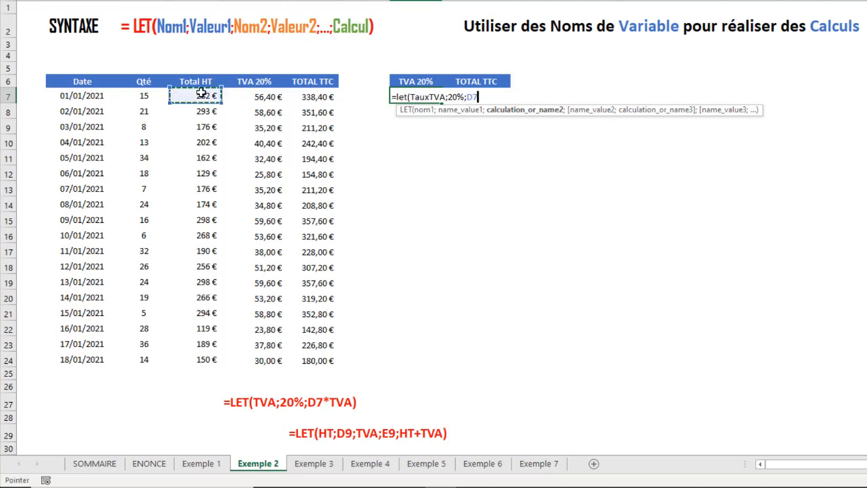
{"action": "type", "text": "*"}
{"action": "type", "text": "tau"}
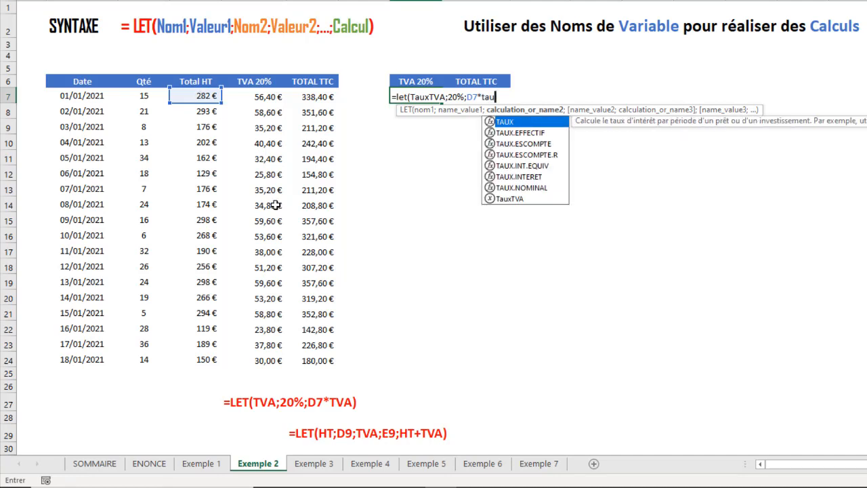
{"action": "double_click", "coordinate": [513, 198]}
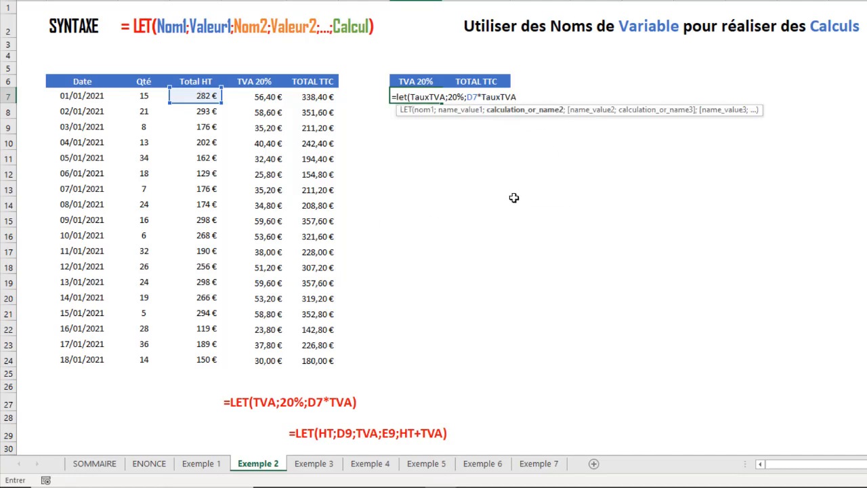
{"action": "type", "text": ")"}
{"action": "key", "text": "Return"}
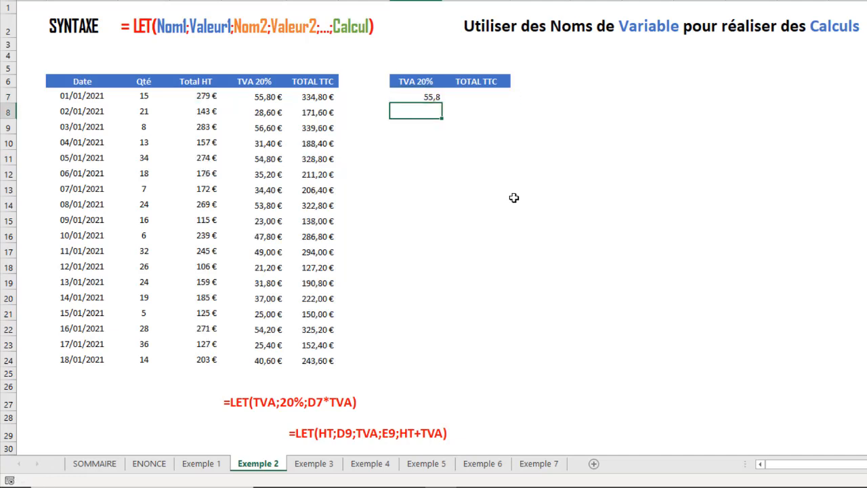
Step: Format H7 as euro currency with two decimals and fill its formula down to H24
{"action": "left_click", "coordinate": [440, 97]}
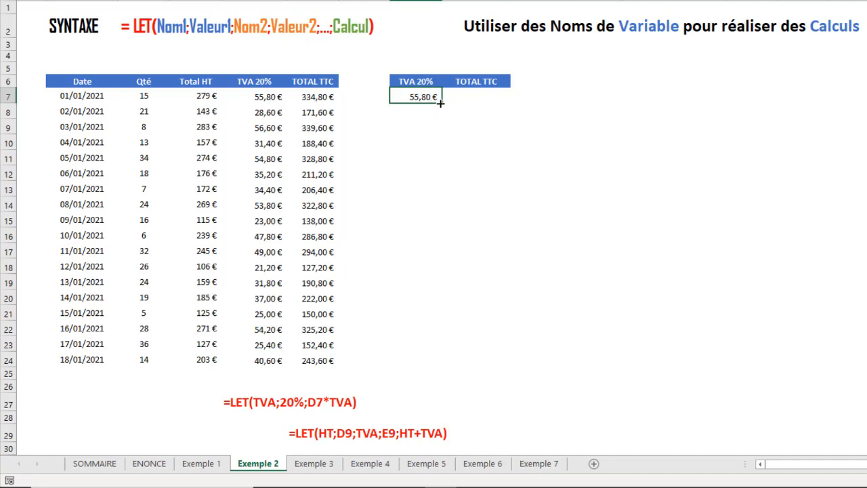
{"action": "left_click_drag", "start_coordinate": [442, 102], "coordinate": [434, 371]}
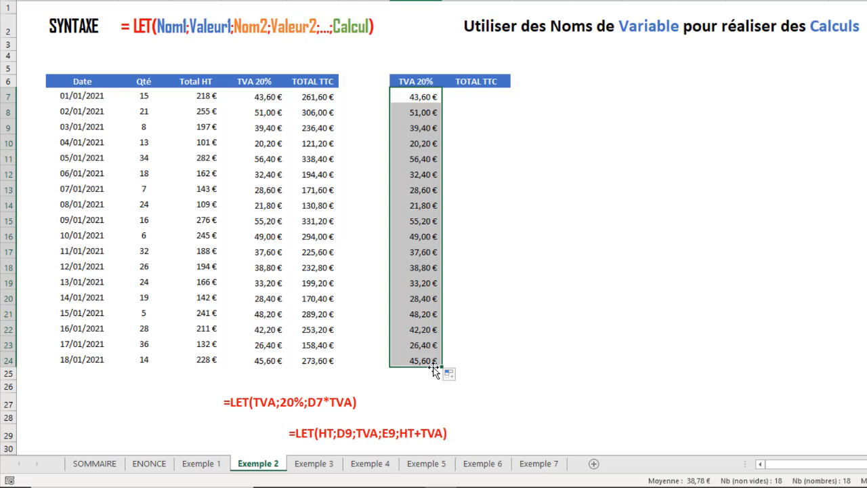
Step: Start a LET formula in I7 that defines the variables HT as D7 and TVA as H7
{"action": "left_click", "coordinate": [478, 100]}
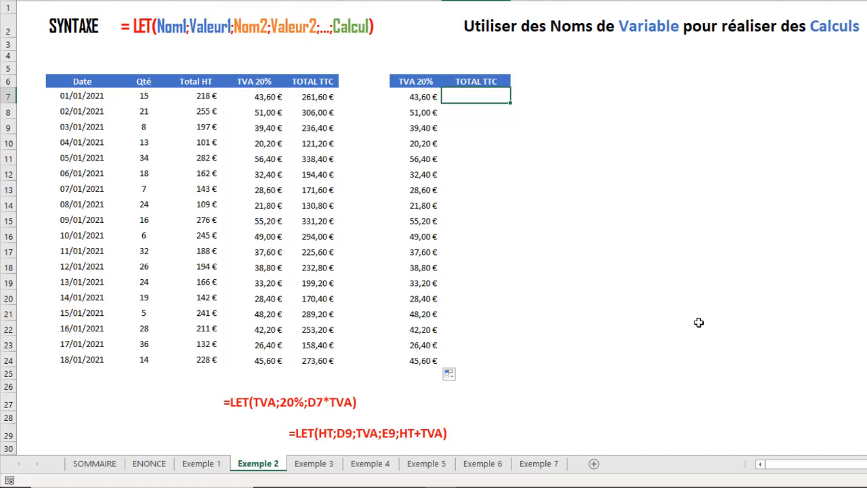
{"action": "type", "text": "="}
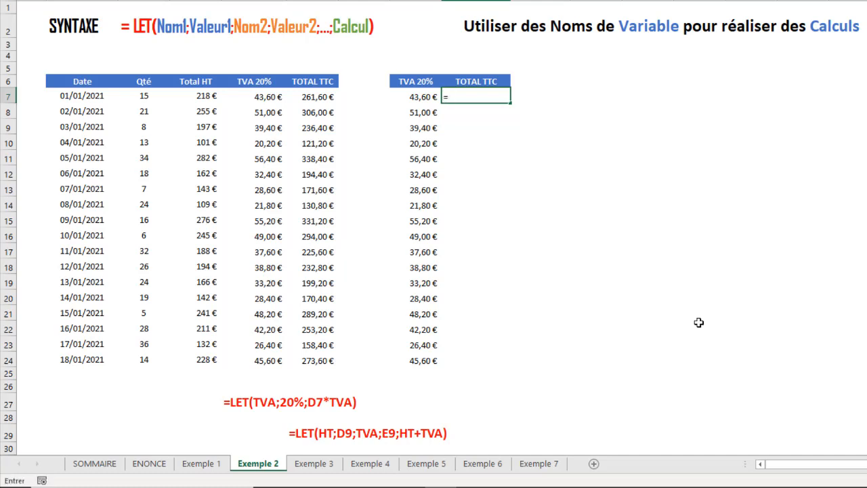
{"action": "type", "text": "LET("}
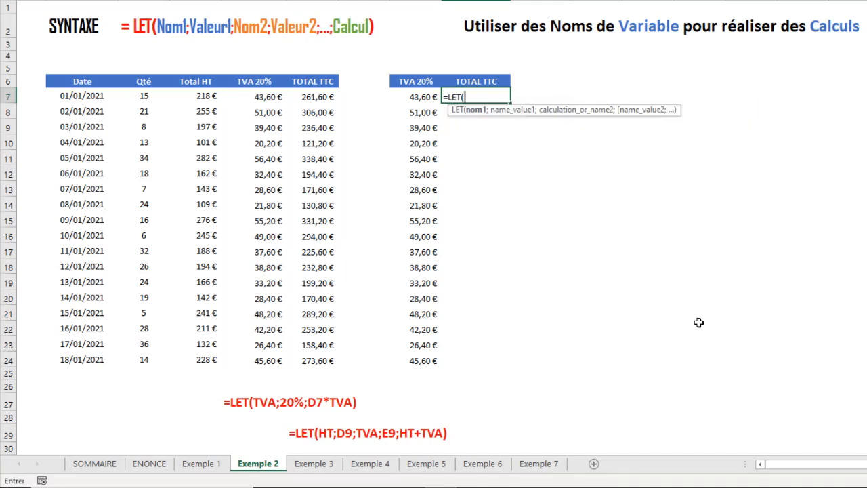
{"action": "type", "text": "HT;"}
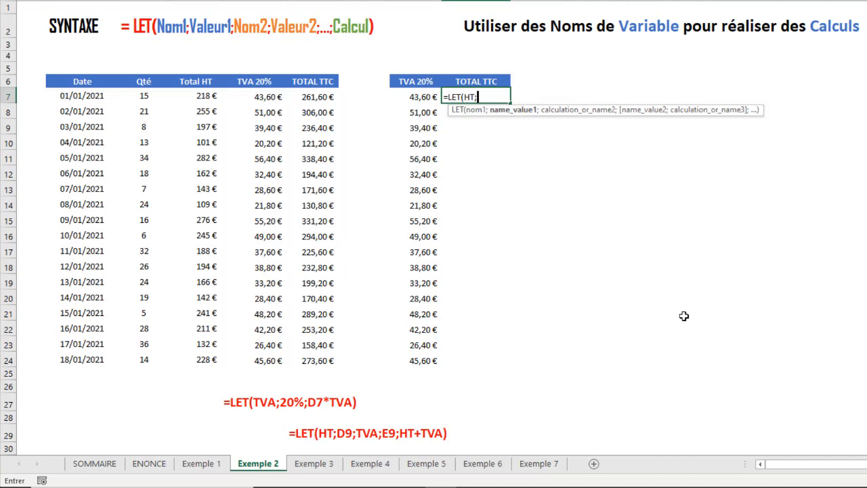
{"action": "left_click", "coordinate": [201, 93]}
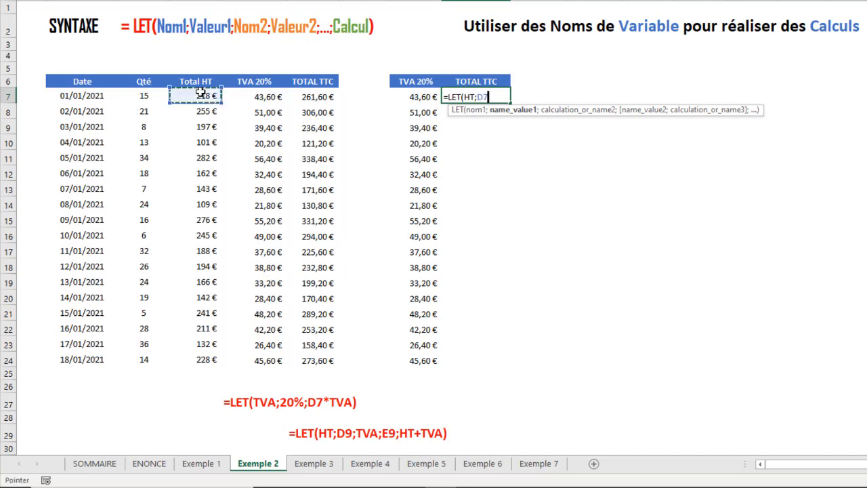
{"action": "type", "text": ";"}
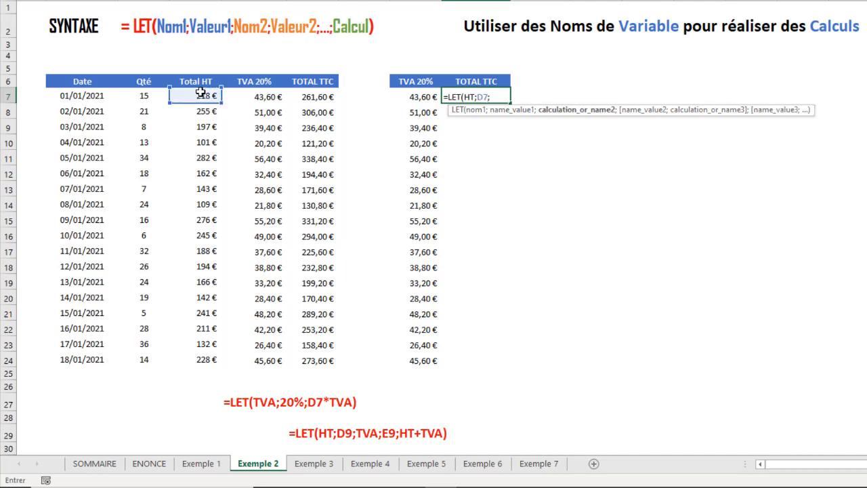
{"action": "type", "text": "TVA;"}
{"action": "left_click", "coordinate": [416, 97]}
{"action": "type", "text": ";"}
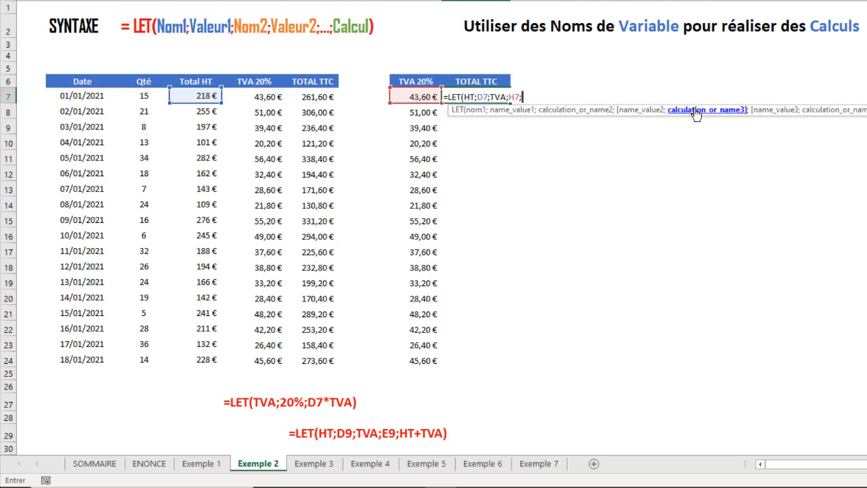
Step: Complete the I7 formula with the calculation HT+TVA and validate it
{"action": "type", "text": "HT"}
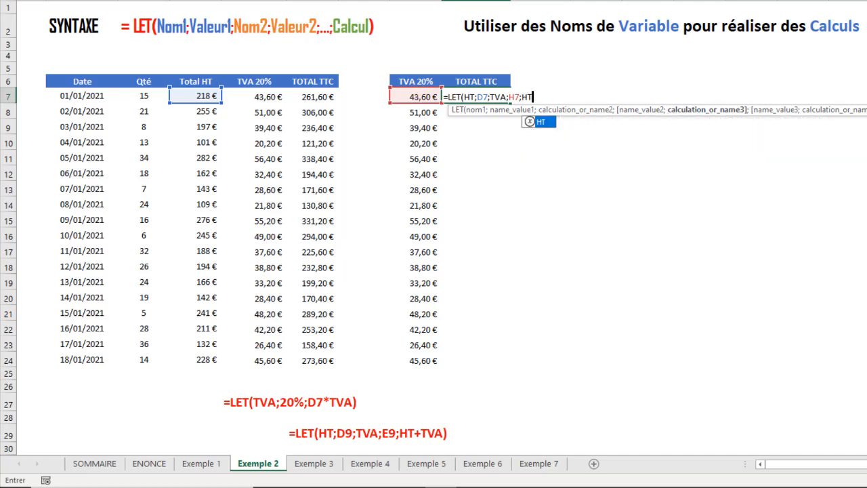
{"action": "type", "text": "+TV"}
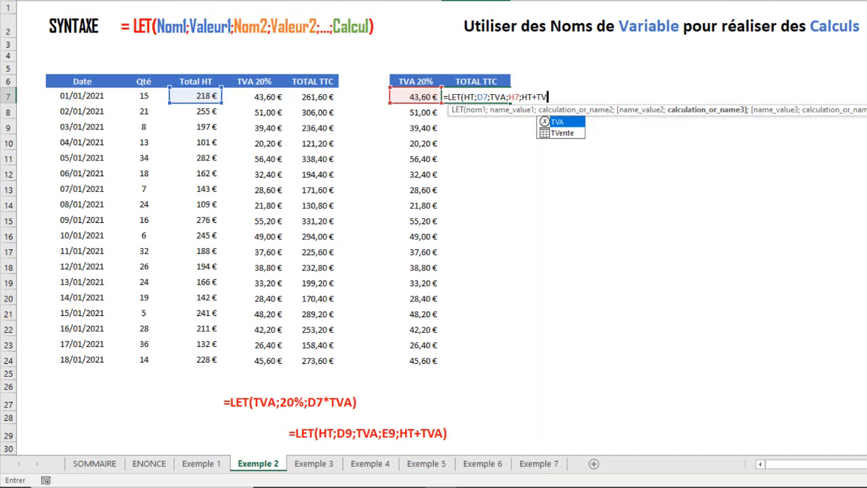
{"action": "type", "text": "A)"}
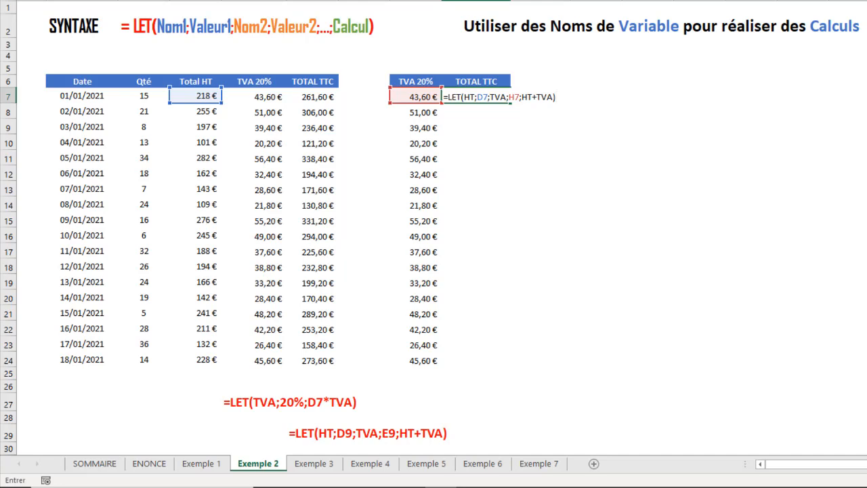
{"action": "key", "text": "Return"}
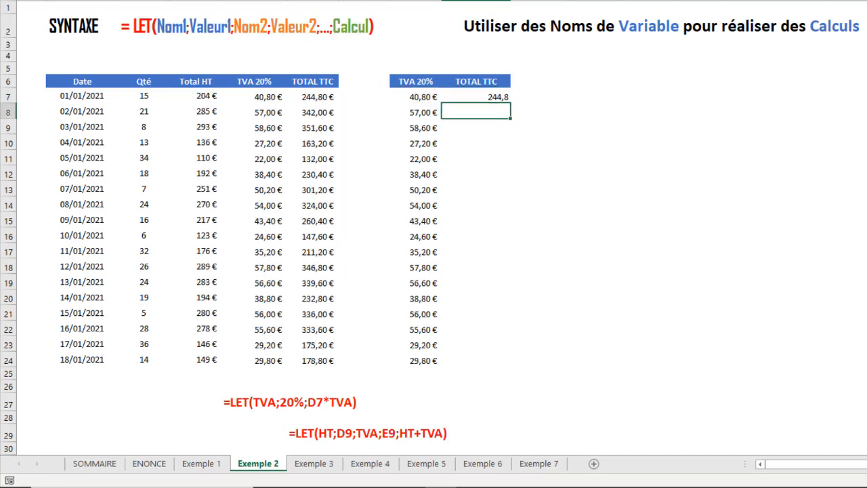
Step: Format I7 as euro currency with two decimals and fill its formula down to I24
{"action": "left_click", "coordinate": [499, 95]}
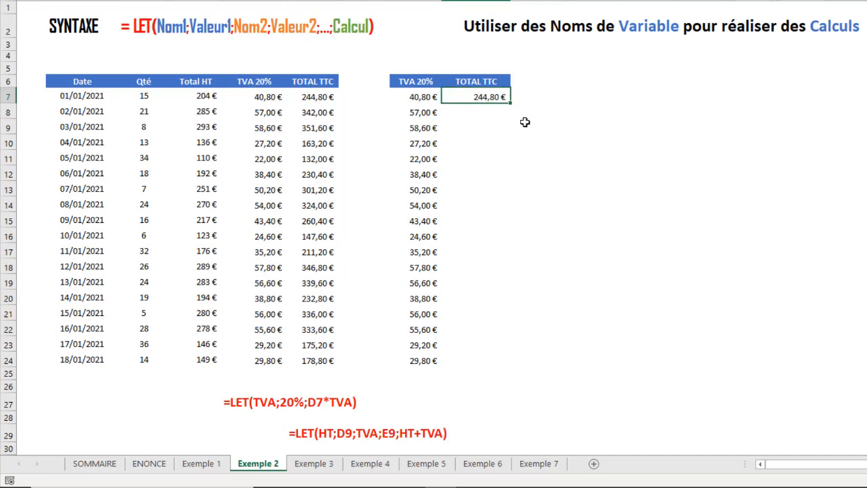
{"action": "double_click", "coordinate": [512, 103]}
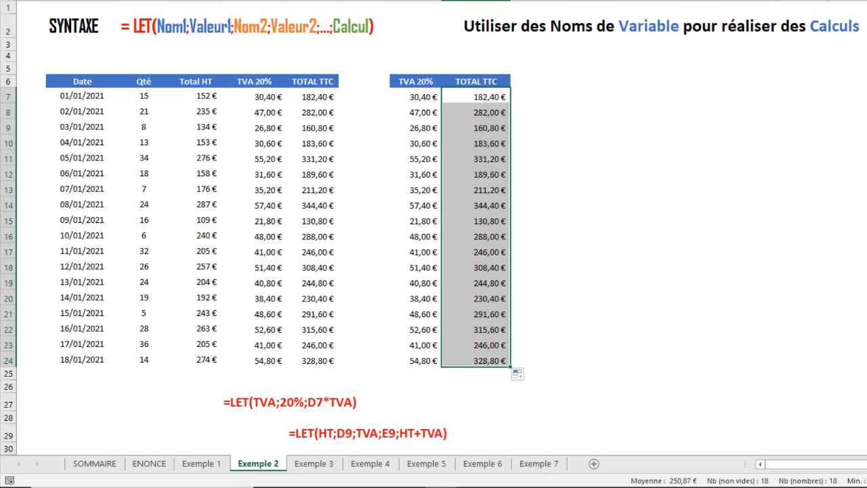
{"action": "scroll", "coordinate": [429, 118], "scroll_direction": "down", "scroll_amount": 2}
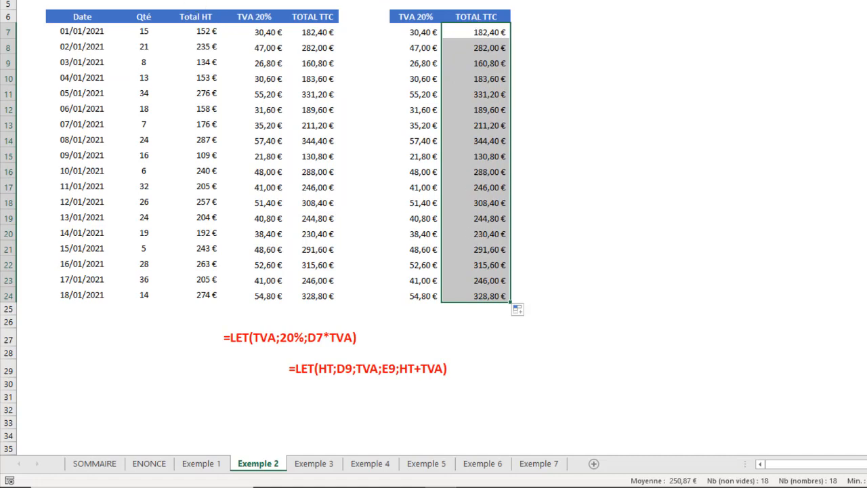
{"action": "left_click", "coordinate": [602, 49]}
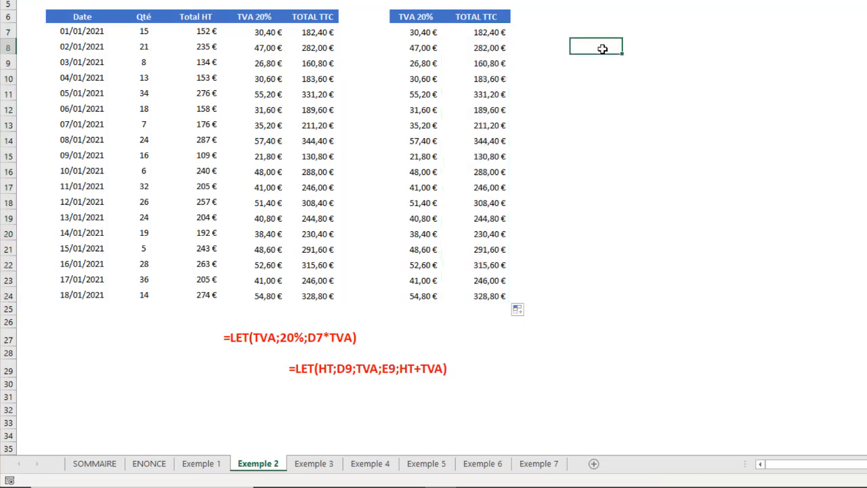